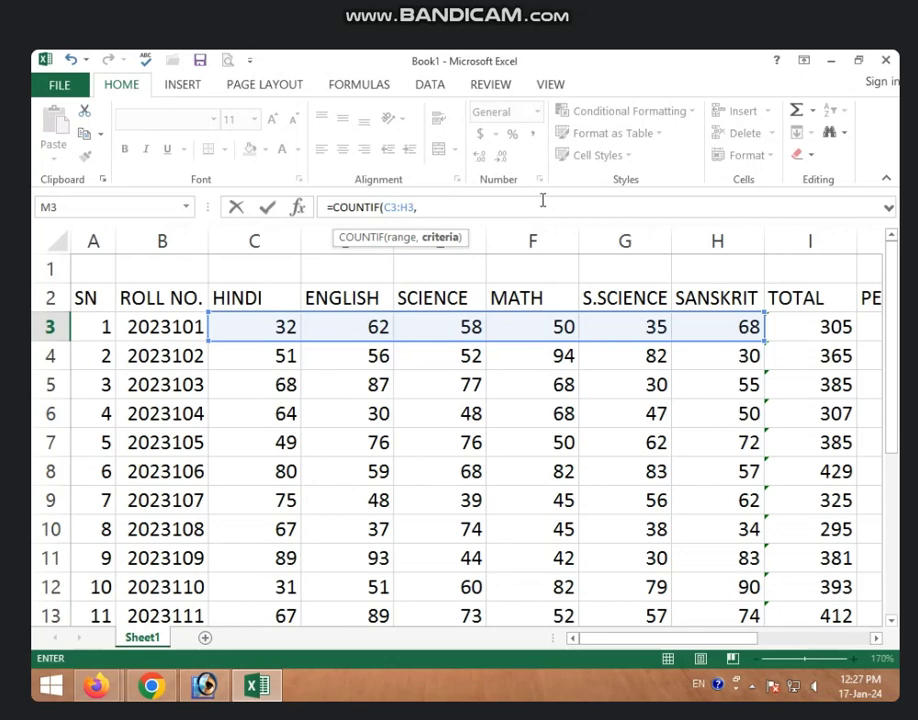
Step: Enter =COUNTIF(C3:H3,"<33") in M3 to count the first student's marks below 33
text(")
text(c)
text(33)
text(")
text())
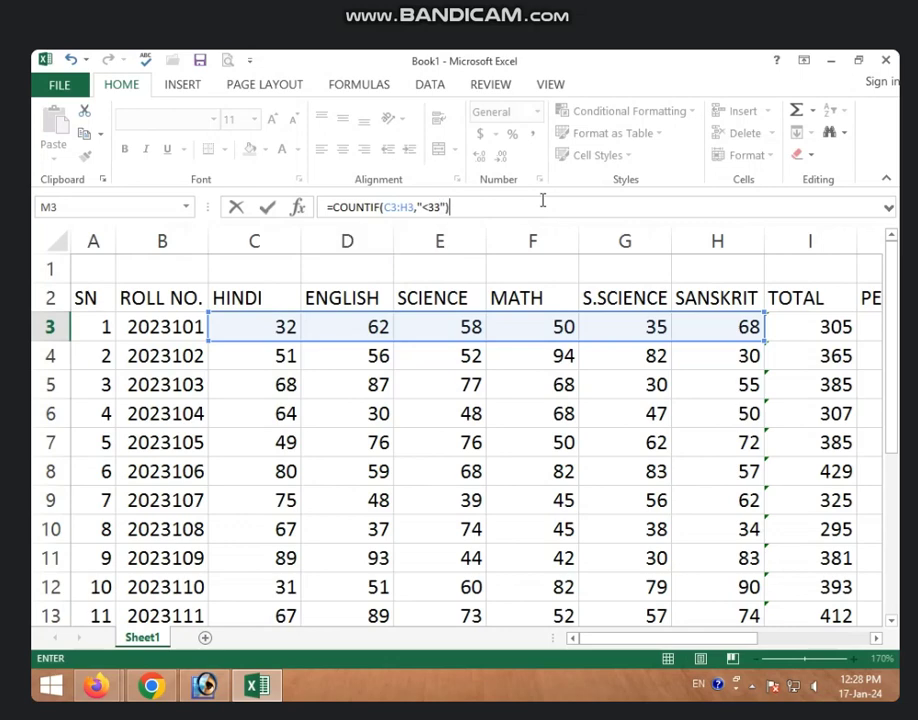
key(Return)
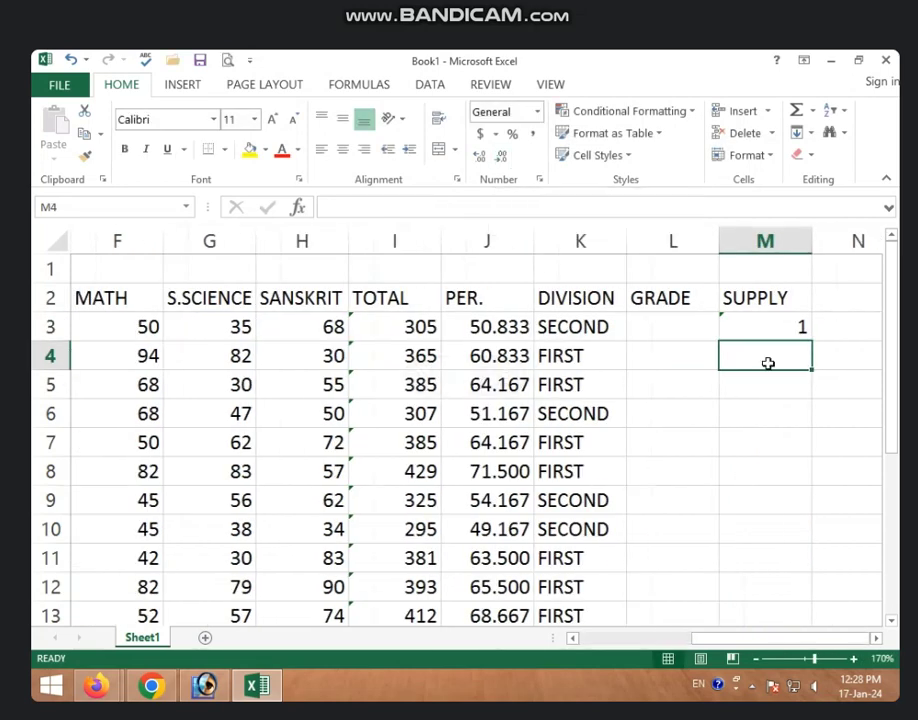
Step: Fill the COUNTIF formula from M3 down the SUPPLY column through row 13
click(758, 330)
click(820, 342)
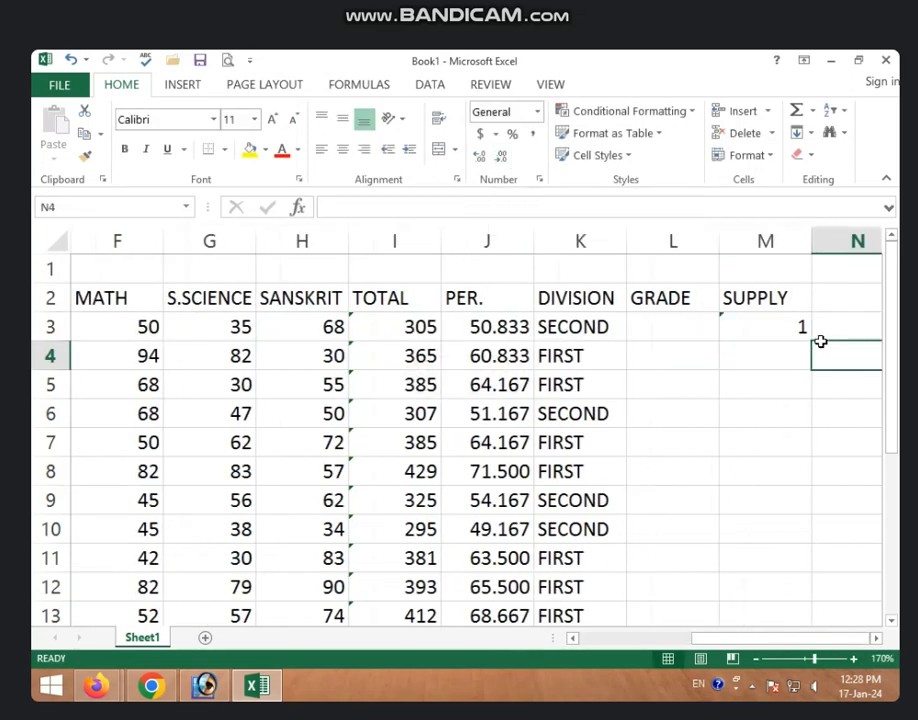
click(799, 332)
double_click(812, 342)
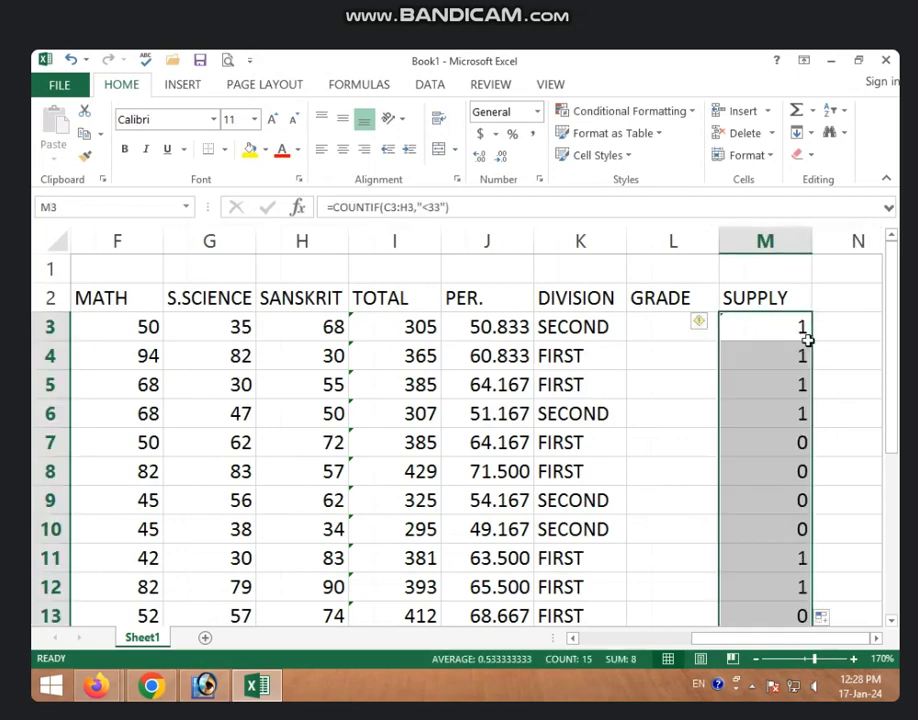
click(763, 450)
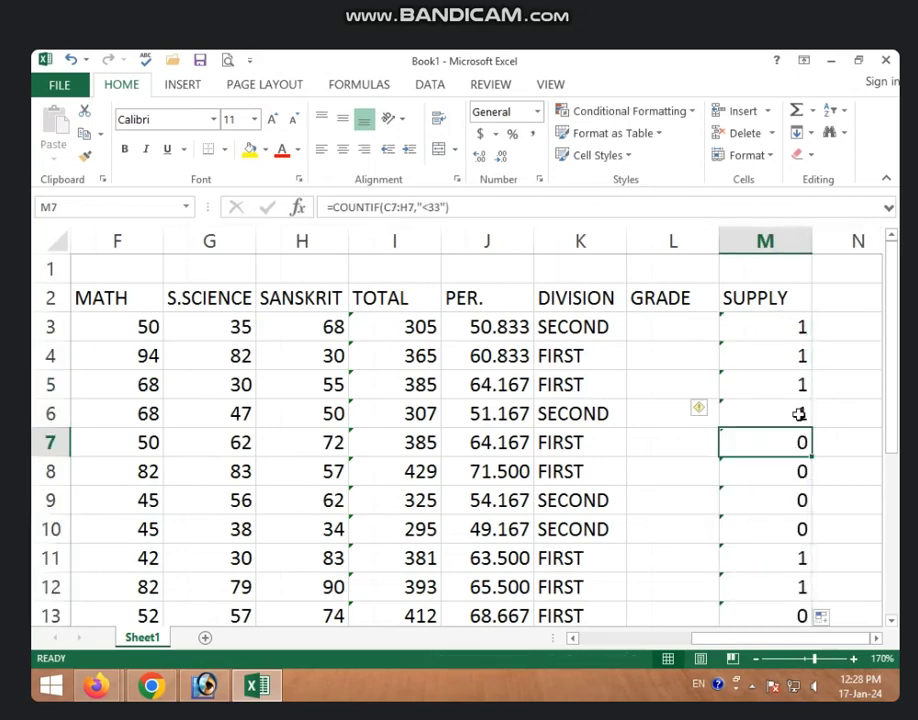
click(748, 413)
Step: Change the first student's S.SCIENCE mark in G3 from 35 to 30
click(227, 332)
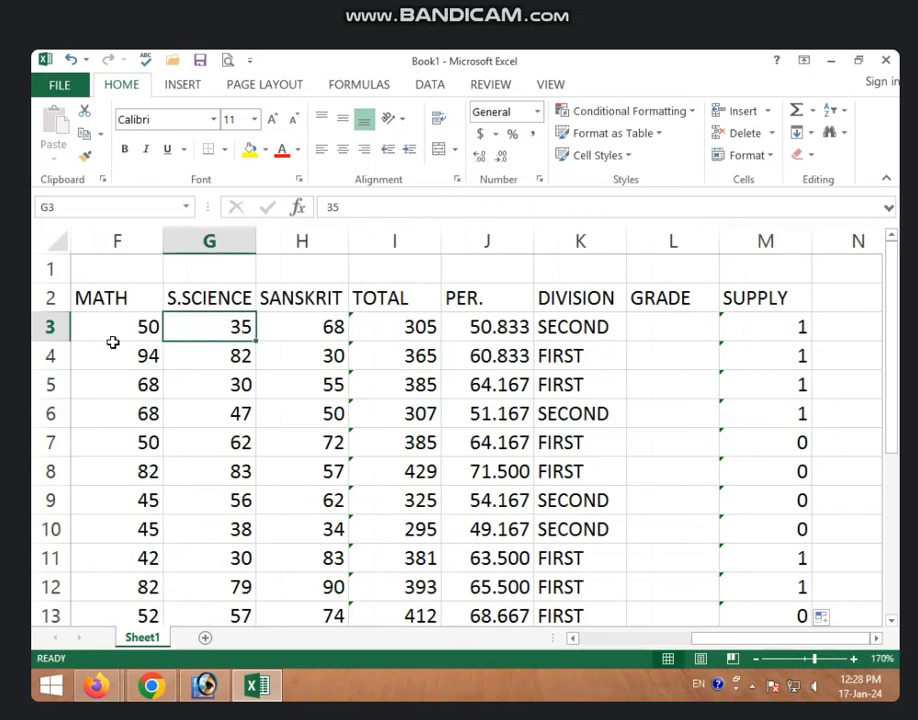
text(30)
key(Return)
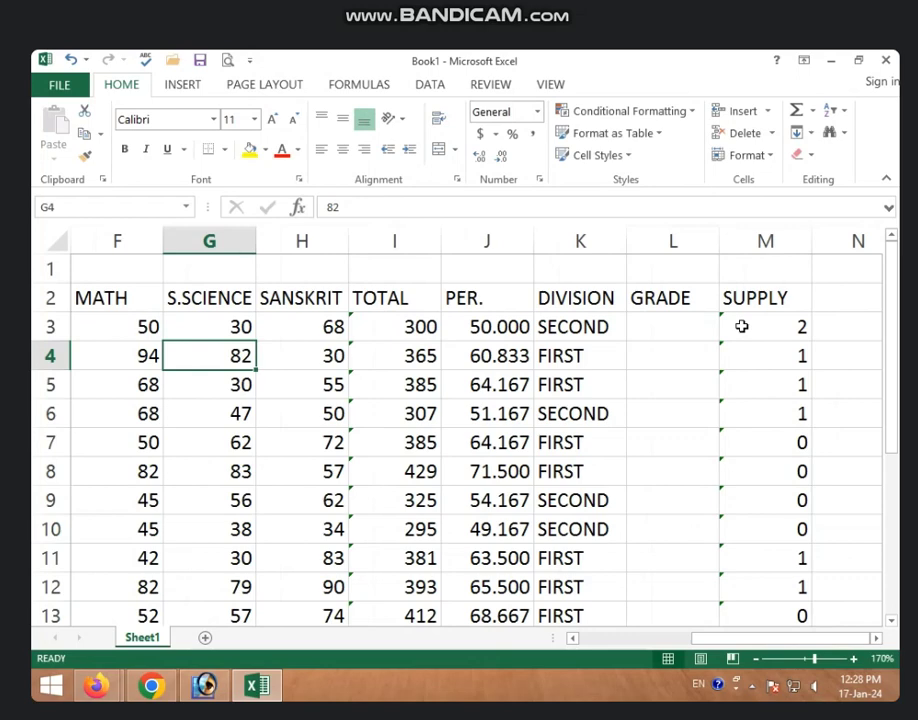
click(848, 303)
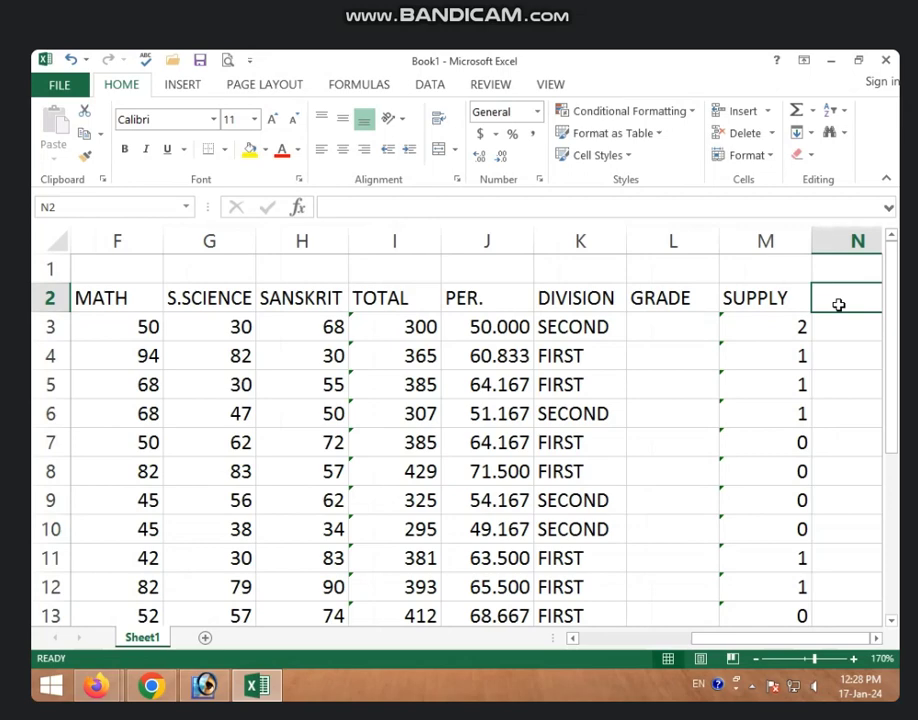
Step: Enter the heading RESULT in N2
text(RE)
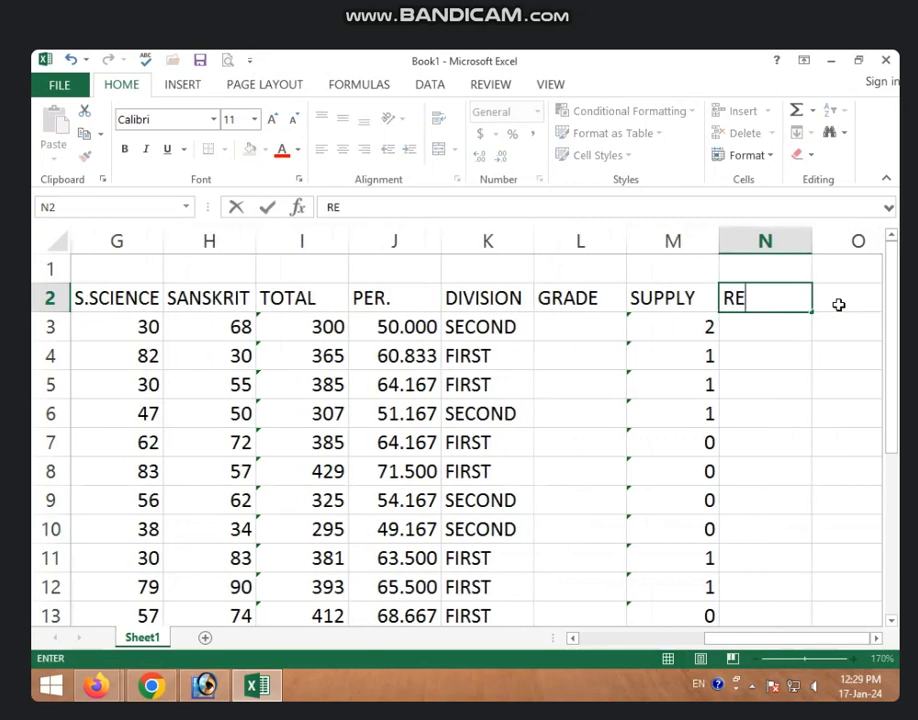
text(SULT)
key(Return)
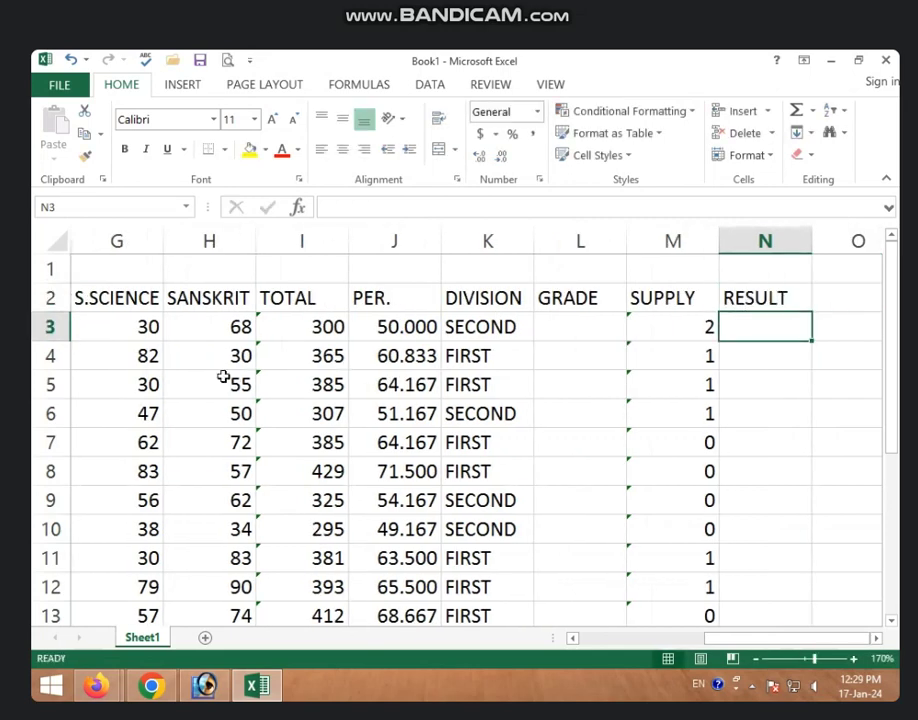
text(=)
key(BackSpace)
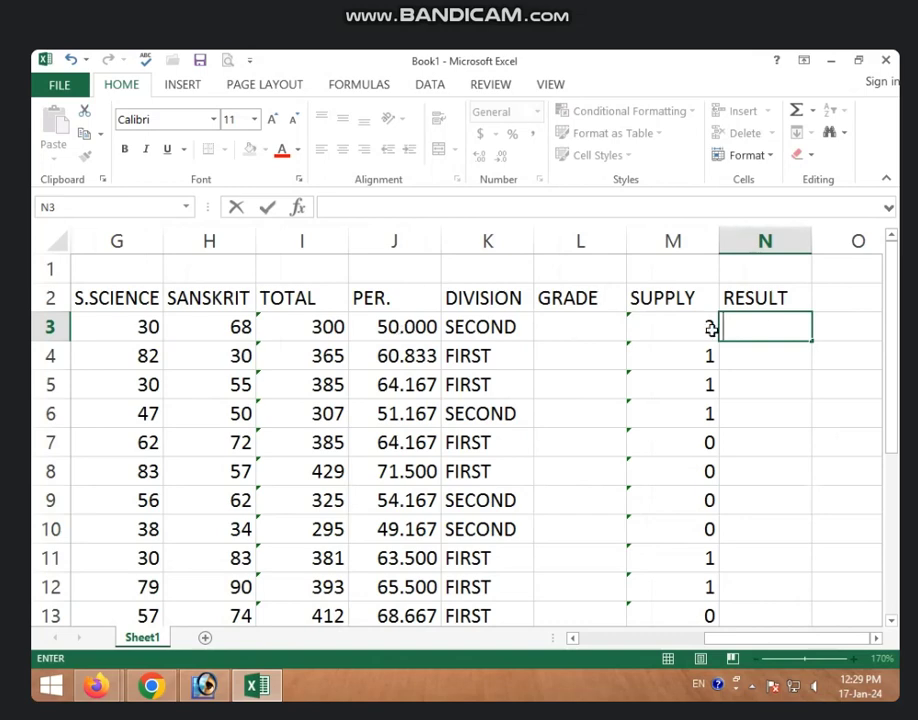
Step: Review the SUPPLY count formulas in M3, M7 and M4, ending on N3
click(648, 322)
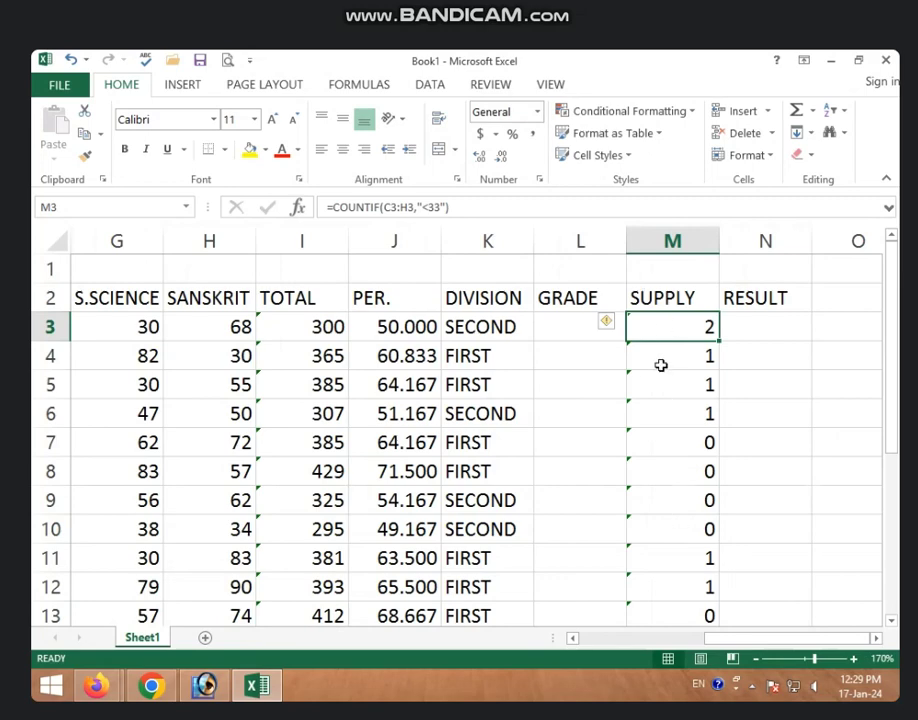
click(676, 452)
click(672, 330)
key(Down)
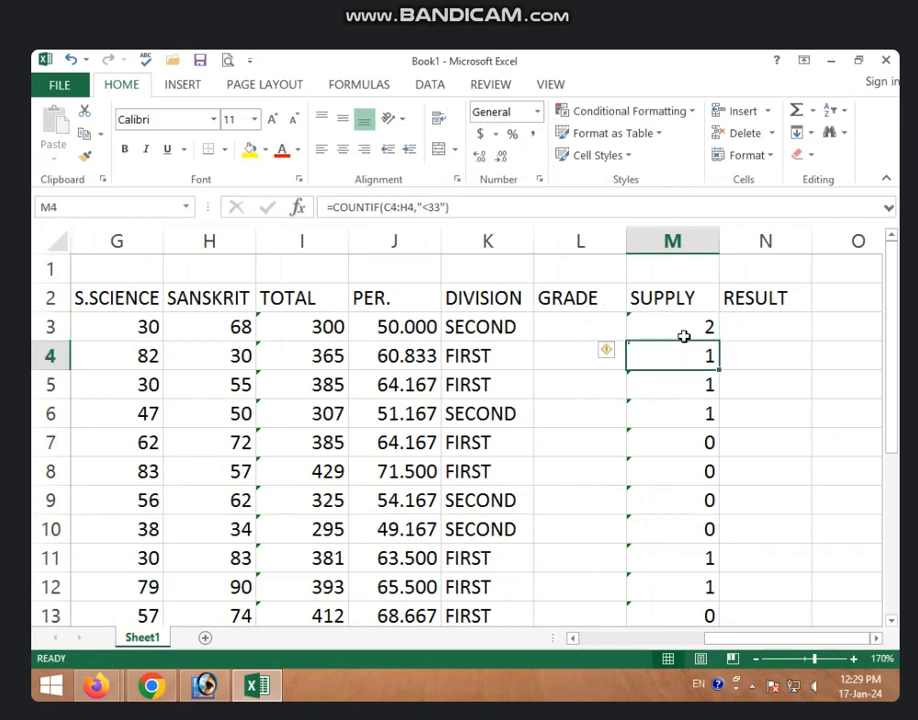
click(685, 333)
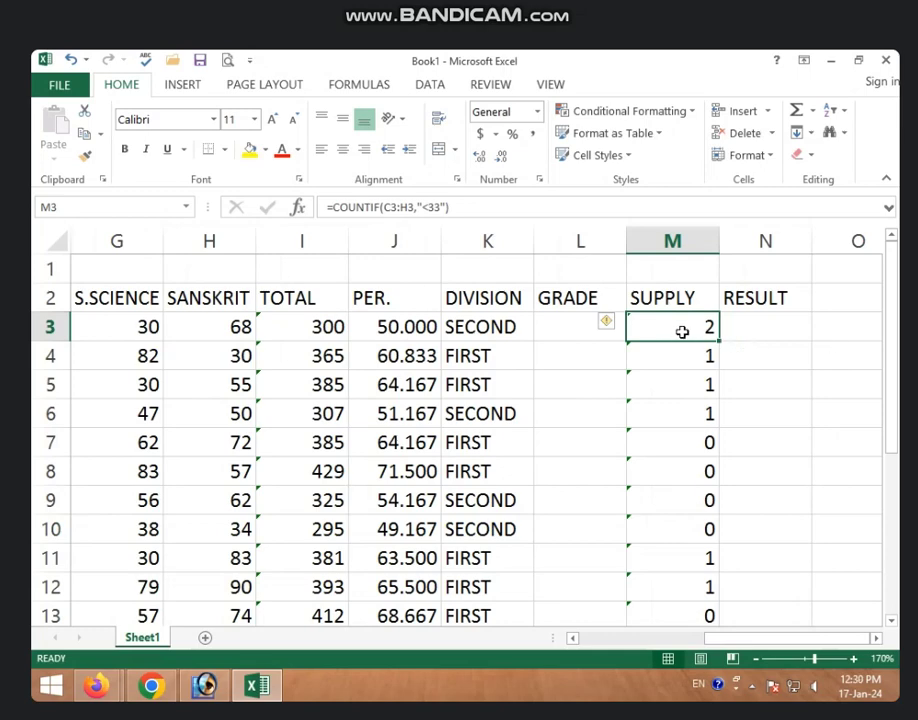
click(737, 322)
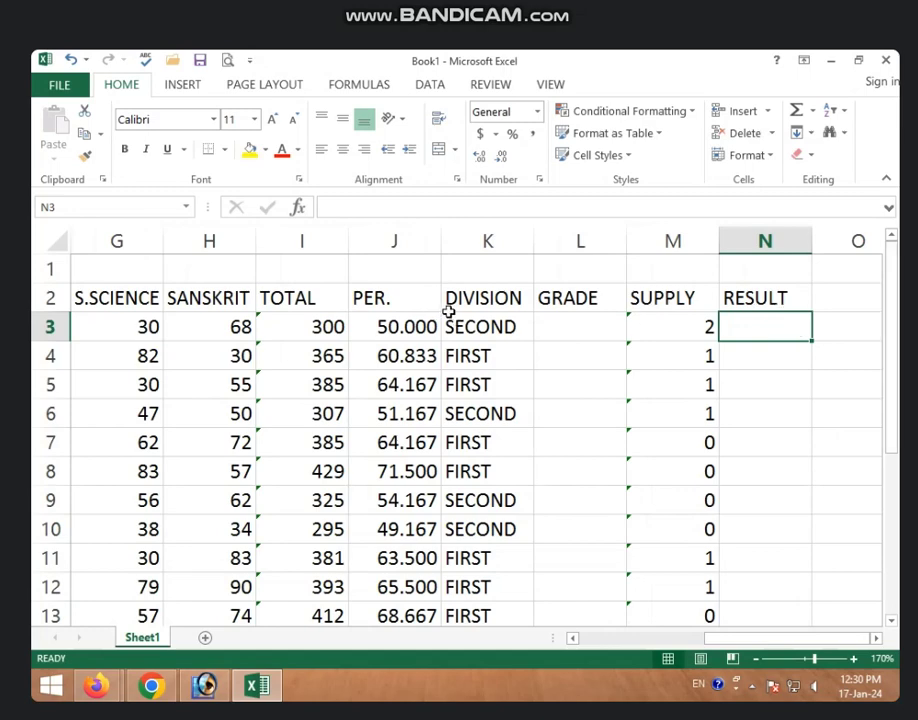
Step: Begin the nested formula =IF(M3=0,"PASS",IF( in N3
text(=I)
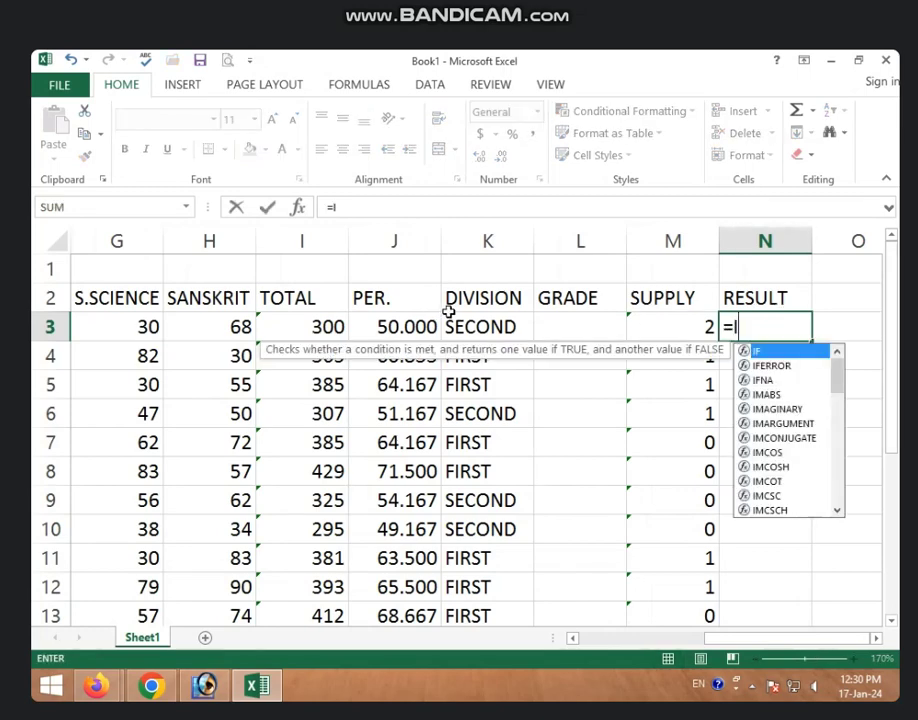
text(F)
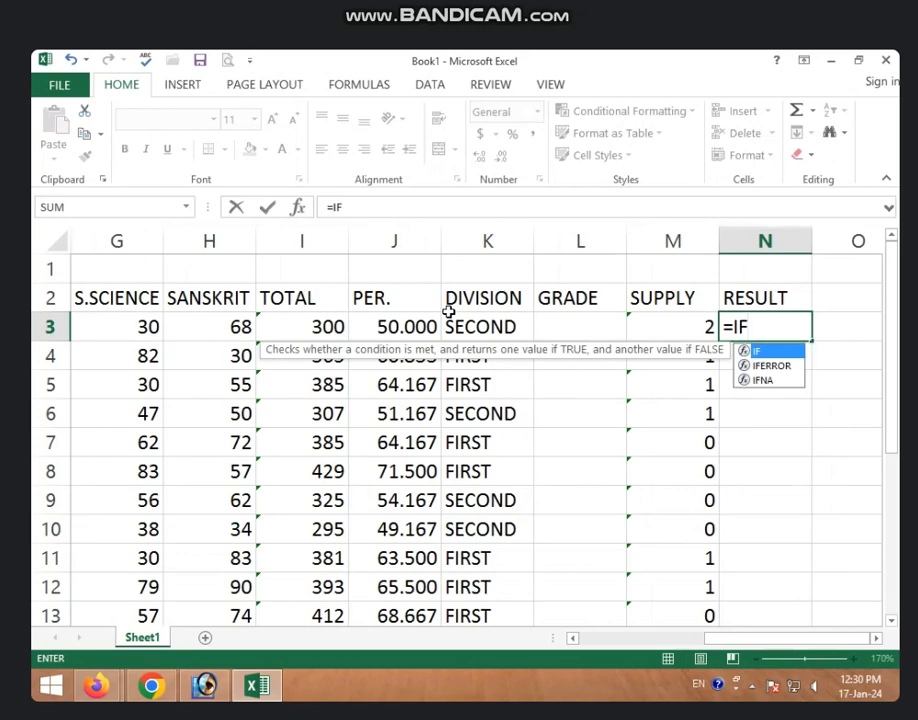
text(()
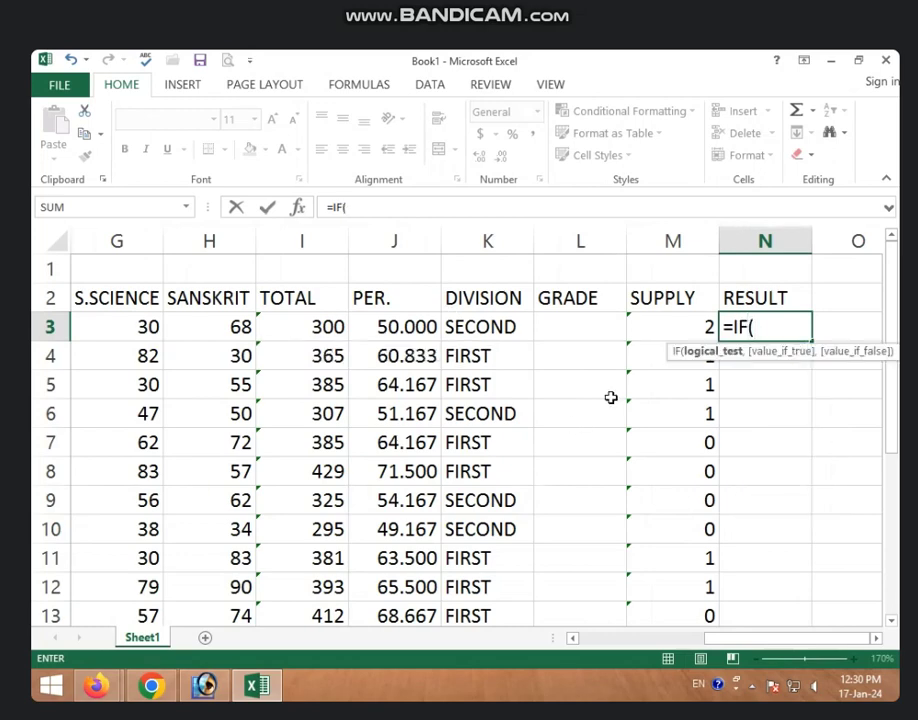
click(678, 333)
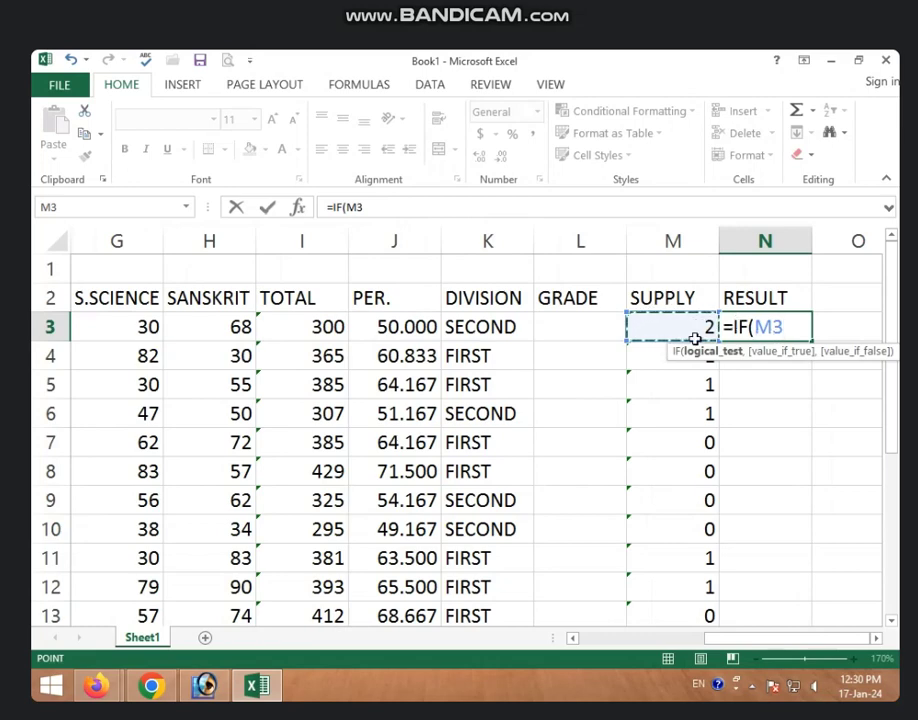
text(=)
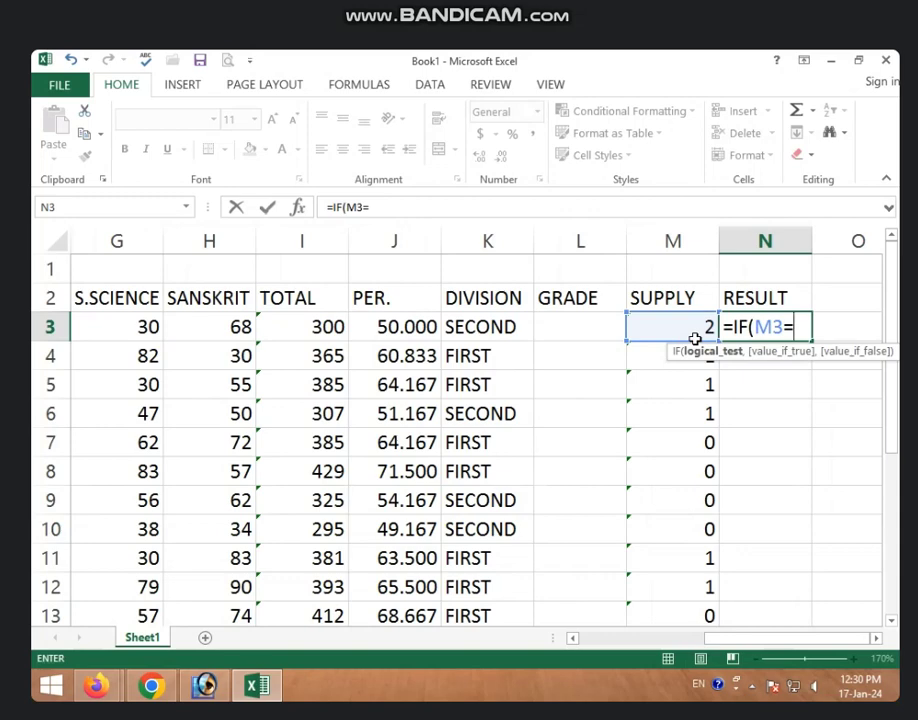
text(0)
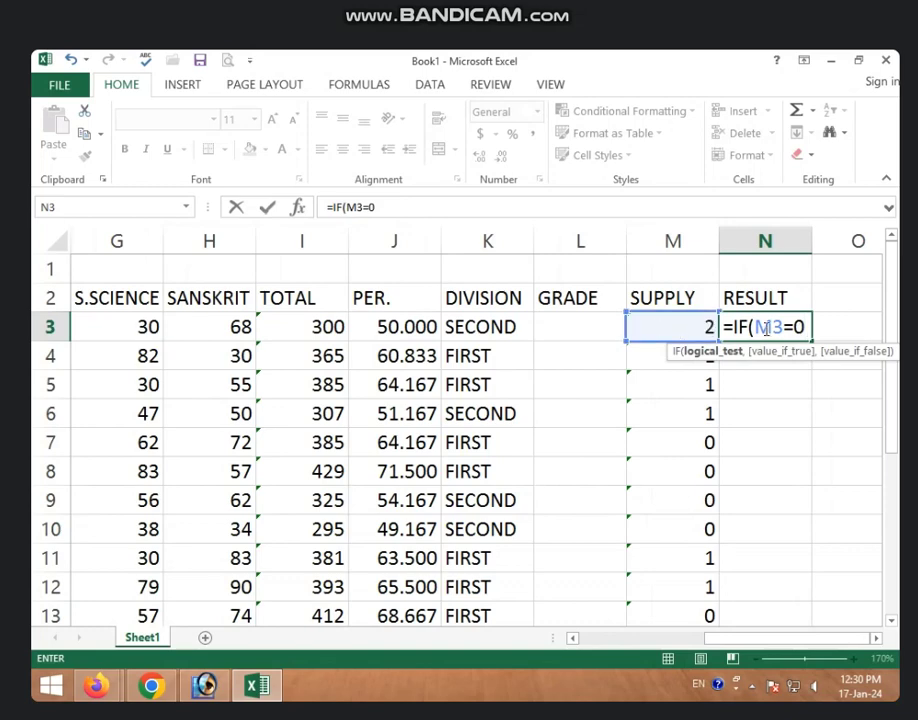
text(,)
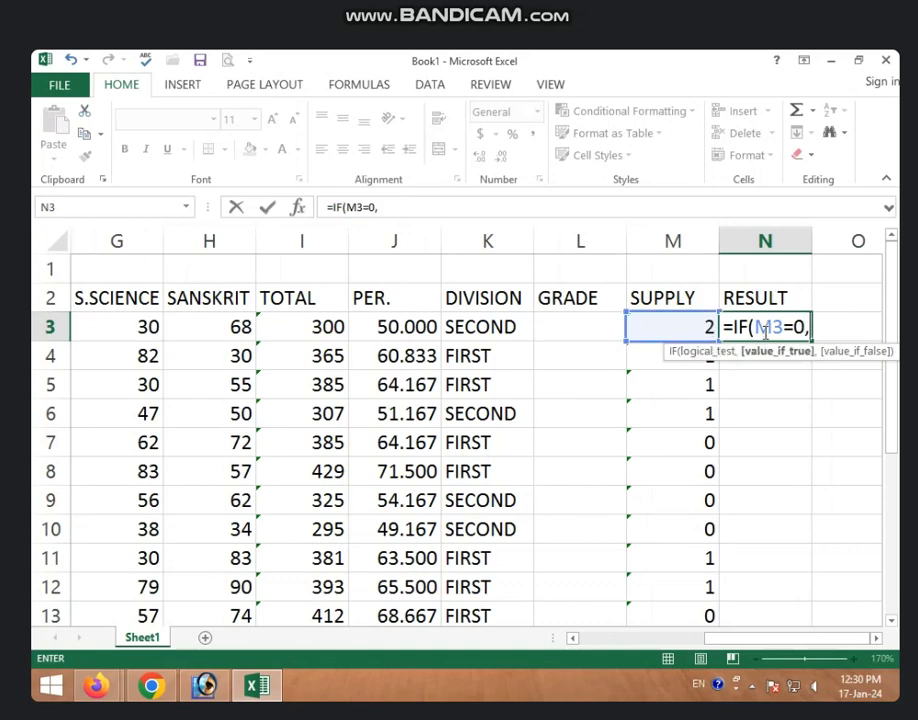
text(")
text(P)
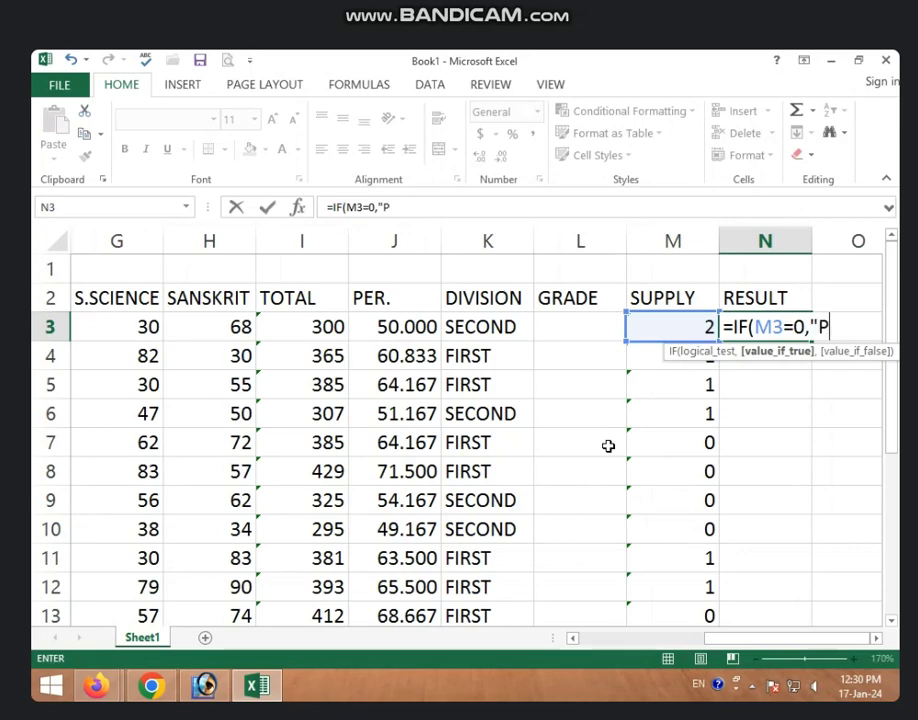
text(ASS)
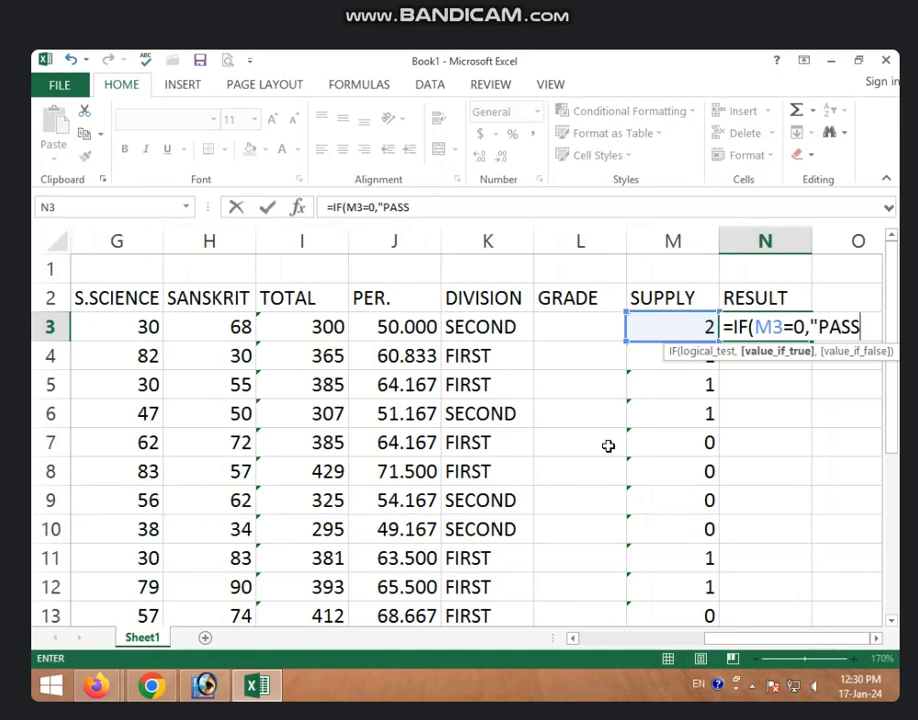
text(")
text(,)
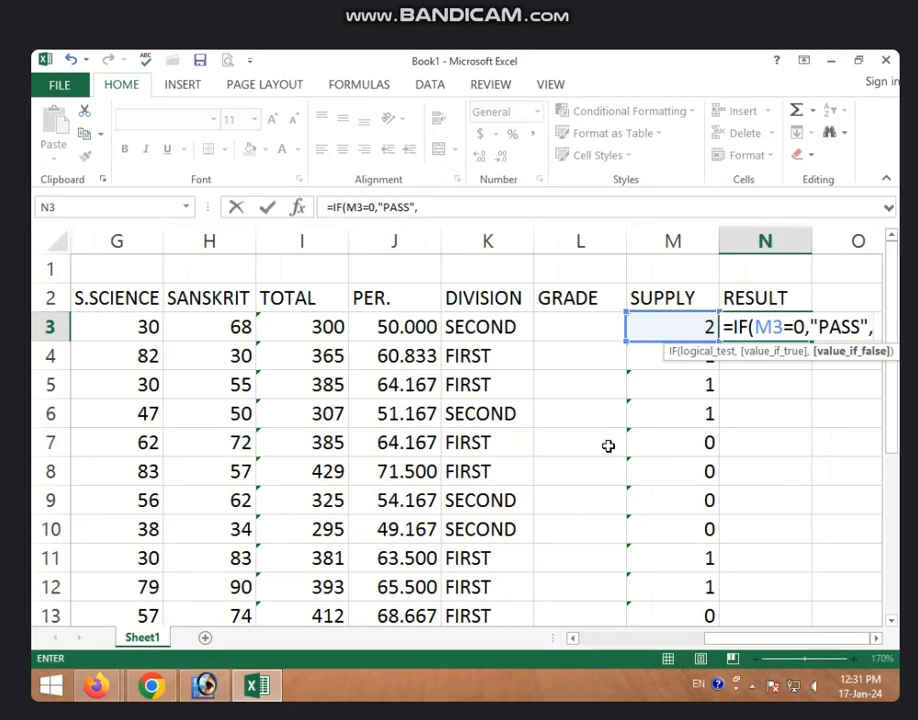
text(IF()
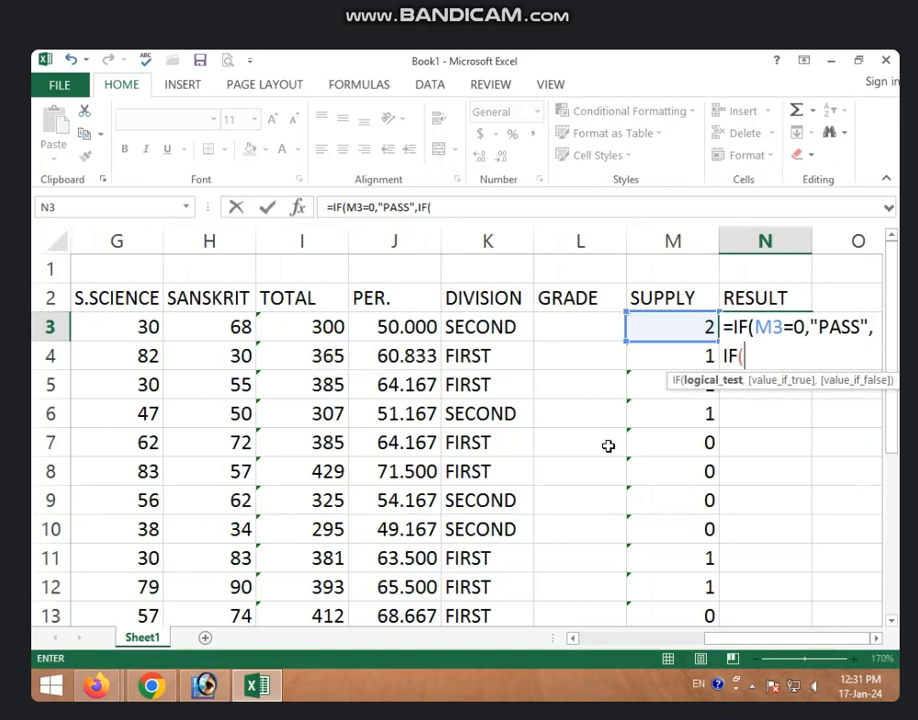
Step: Complete and commit N3 as =IF(M3=0,"PASS",IF(M3<3,"SUPPLY","FAIL"))
click(666, 324)
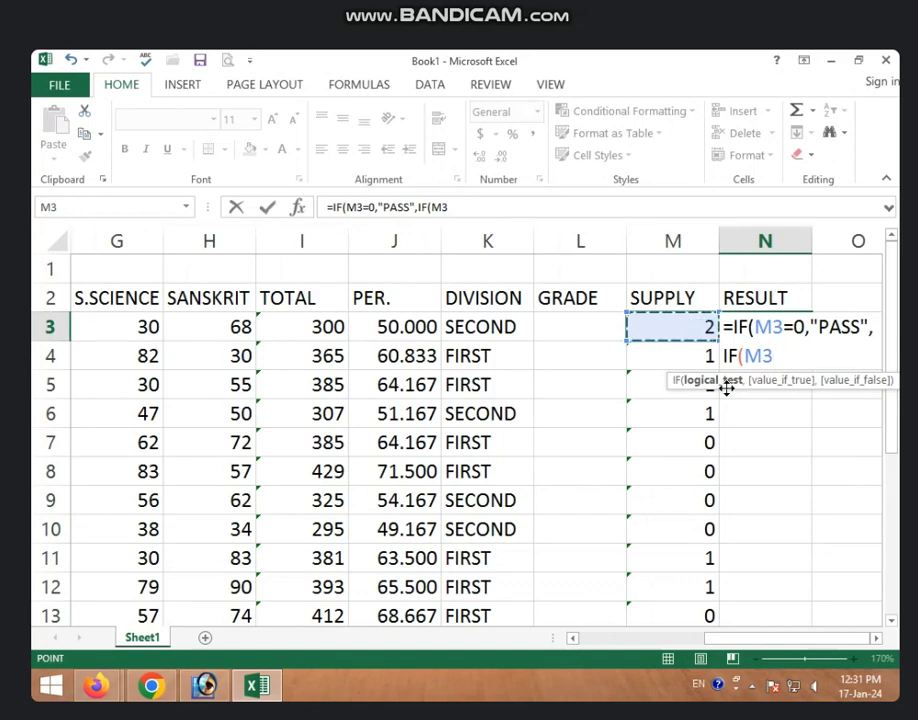
text(<)
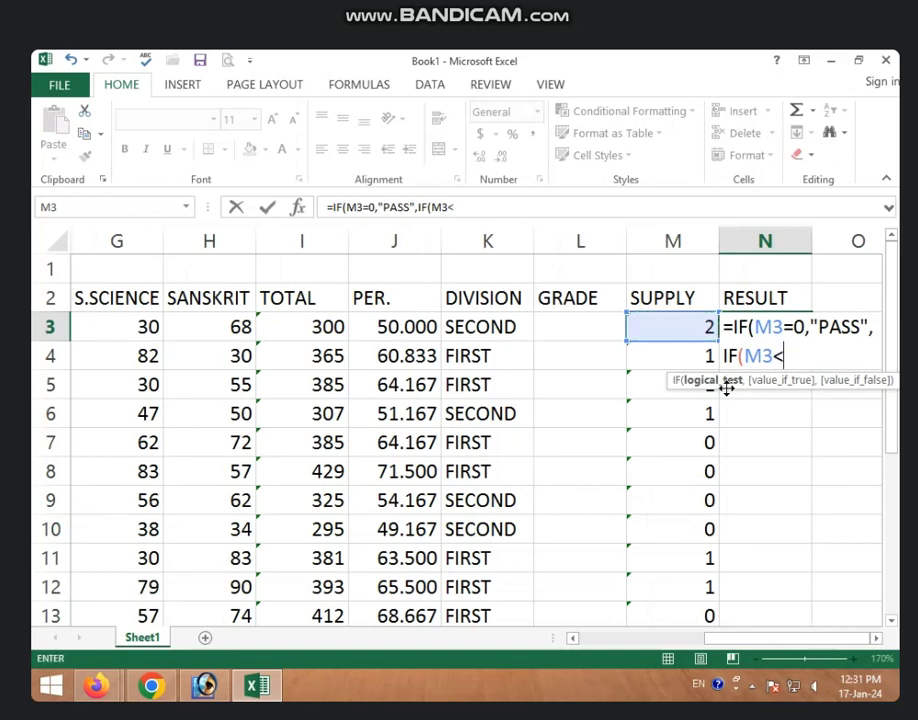
text(3)
key(BackSpace)
key(BackSpace)
text(=)
text(<)
text(2)
key(BackSpace)
key(BackSpace)
key(BackSpace)
text(<)
text(33)
key(BackSpace)
text(,)
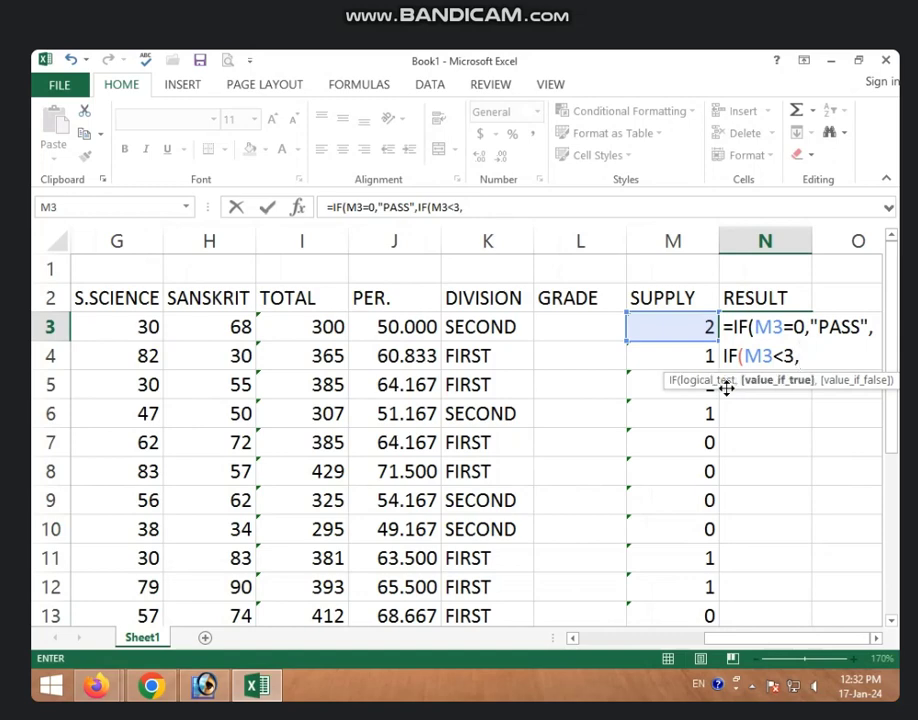
text("SU)
text(PPLY)
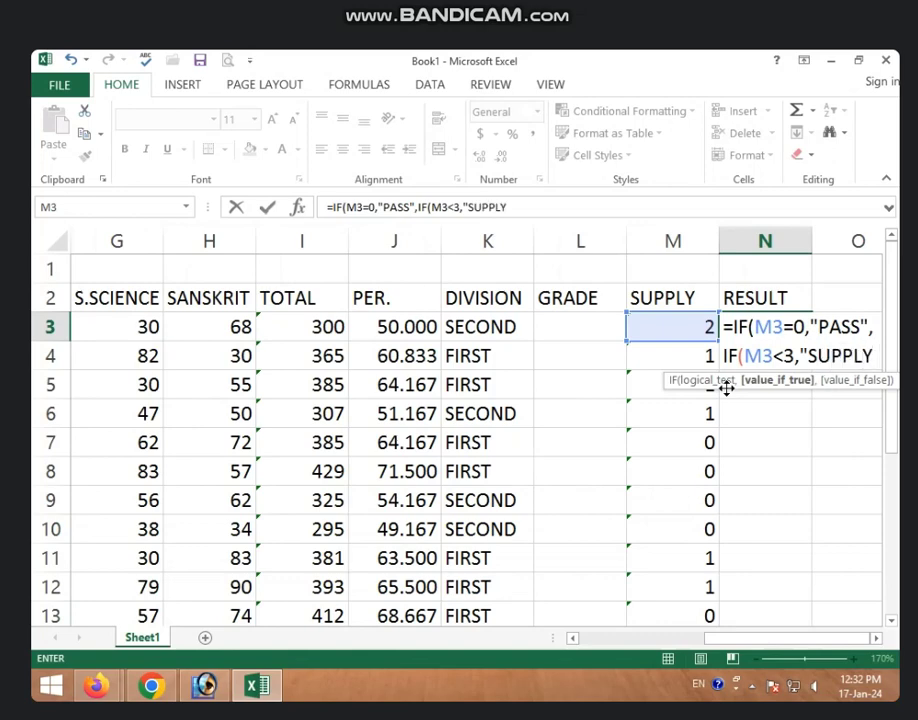
text(")
text(,")
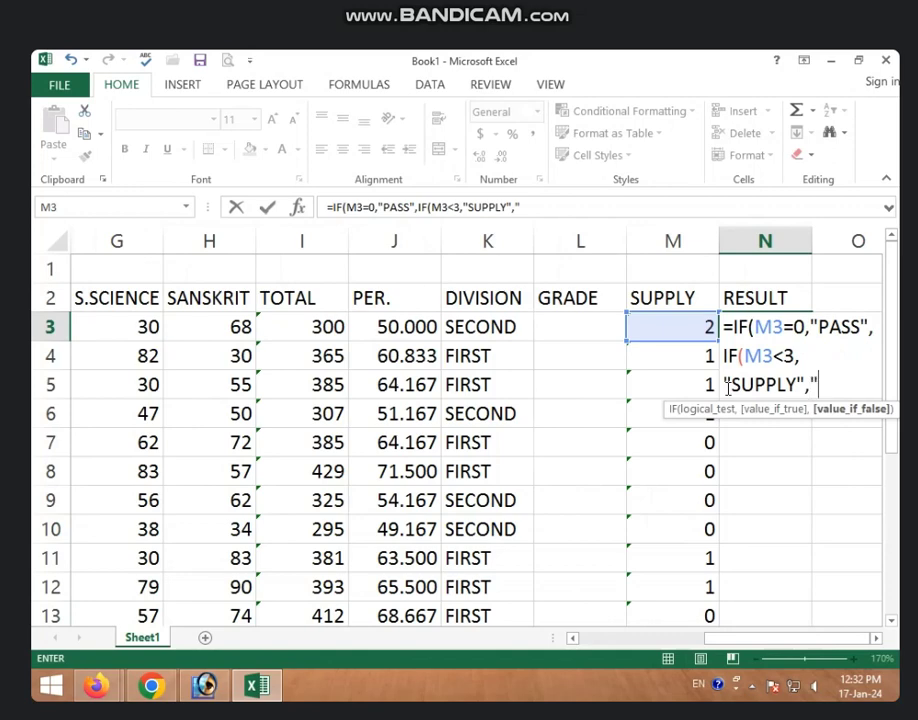
text(F)
text(AIL")
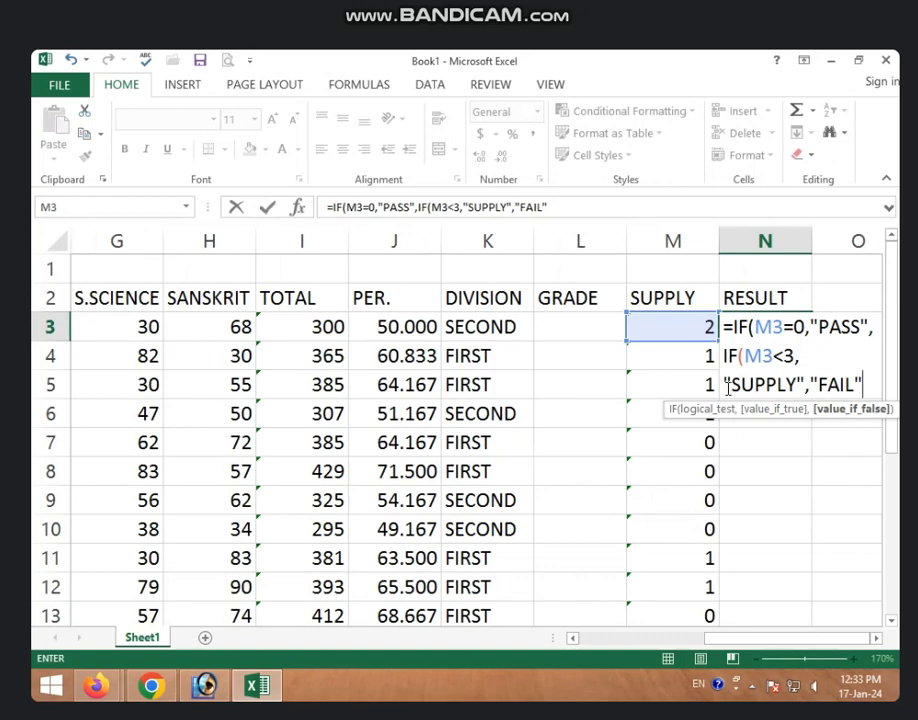
text()))
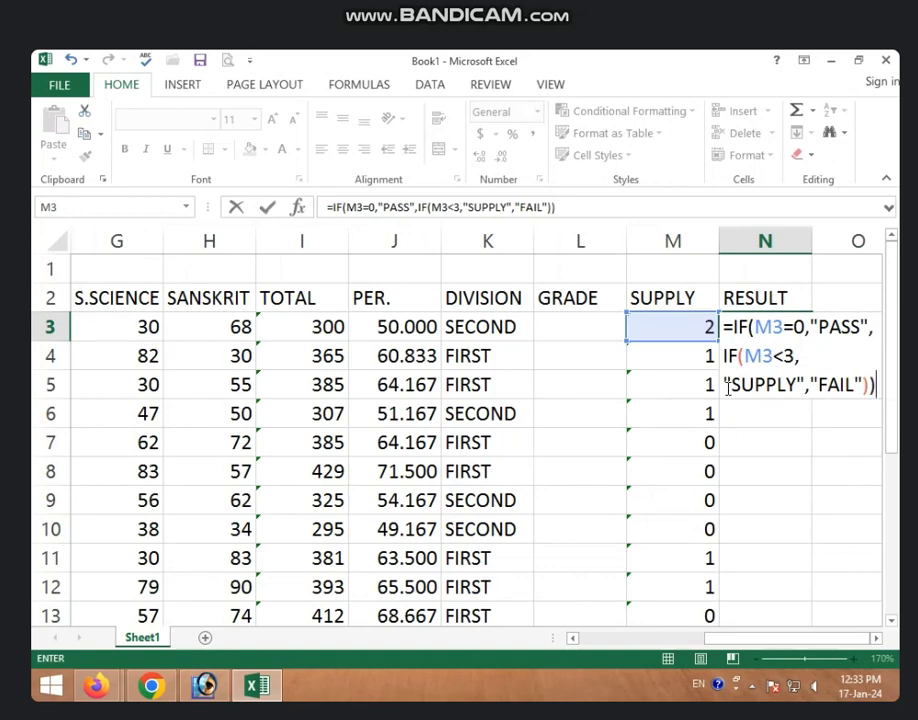
key(Return)
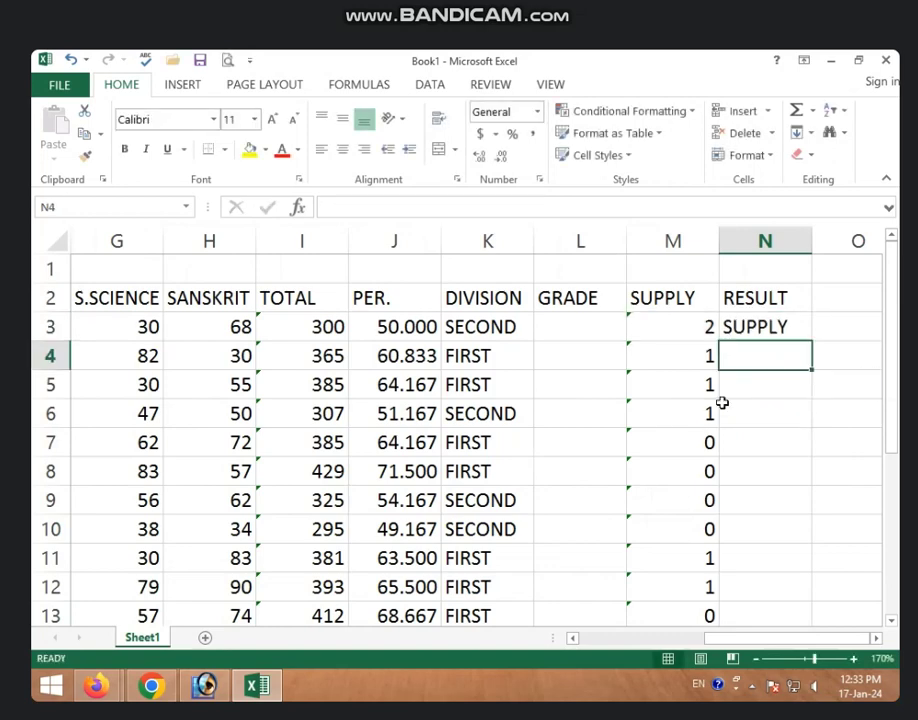
Step: Fill the RESULT formula from N3 down column N to row 13 and spot-check the copies
click(735, 330)
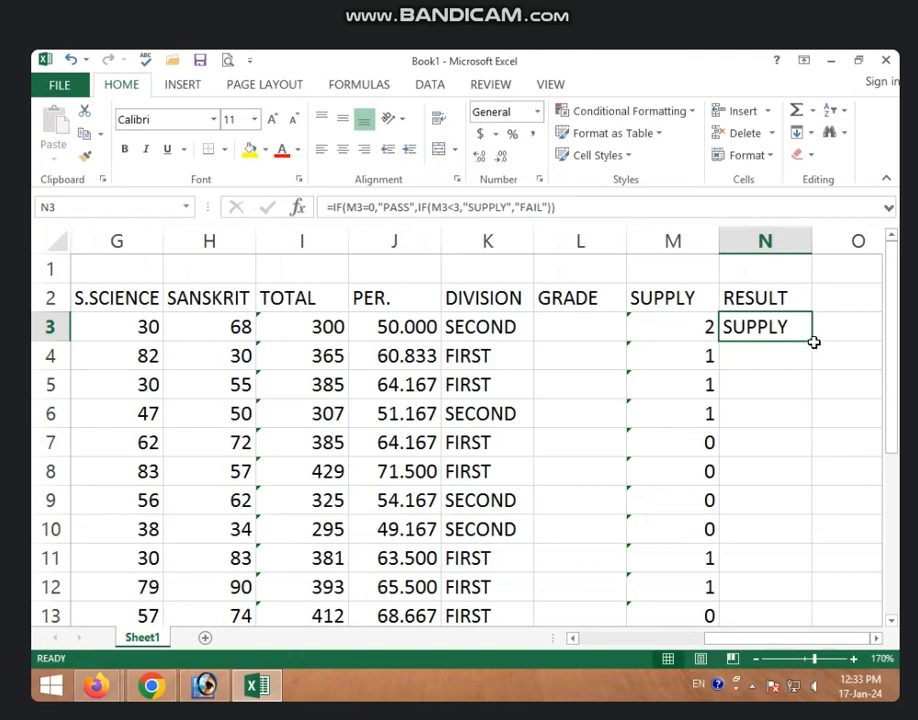
double_click(813, 343)
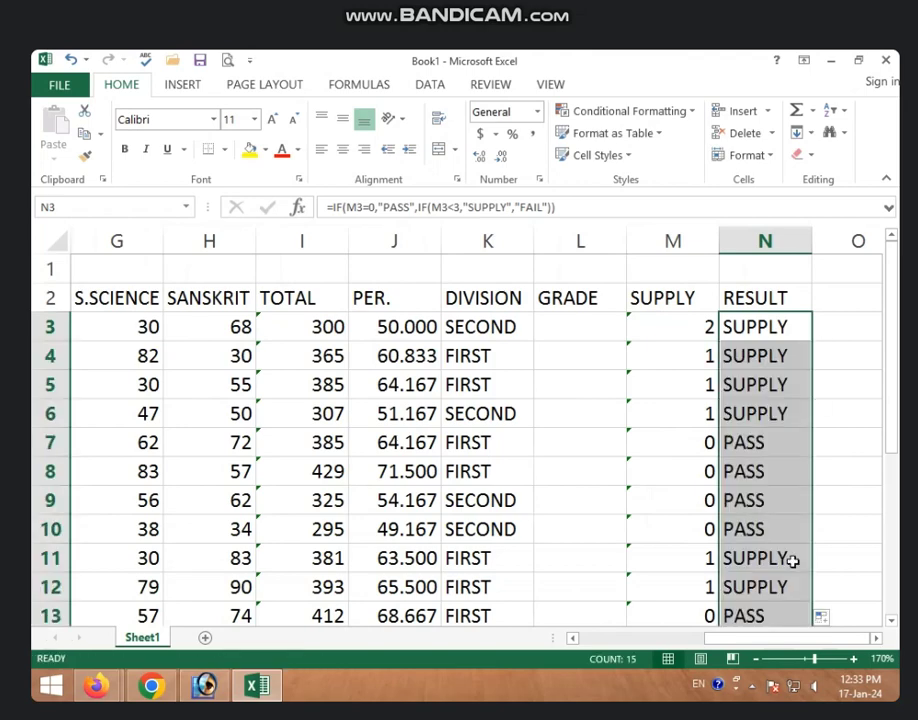
click(760, 503)
click(710, 471)
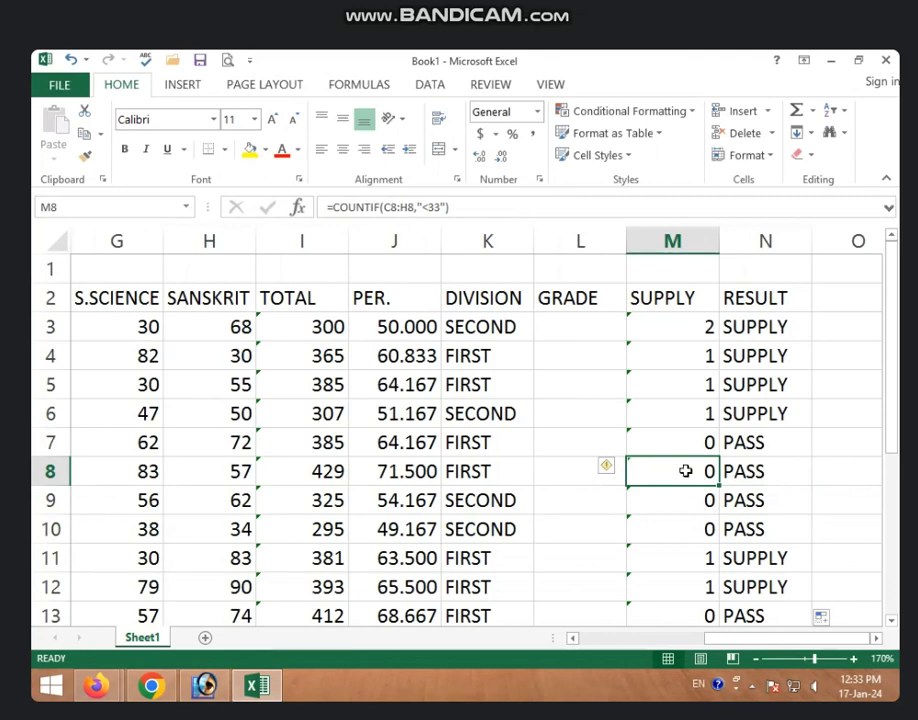
Step: Change row 8's S.SCIENCE mark to 31, then to 50, checking its RESULT
click(774, 475)
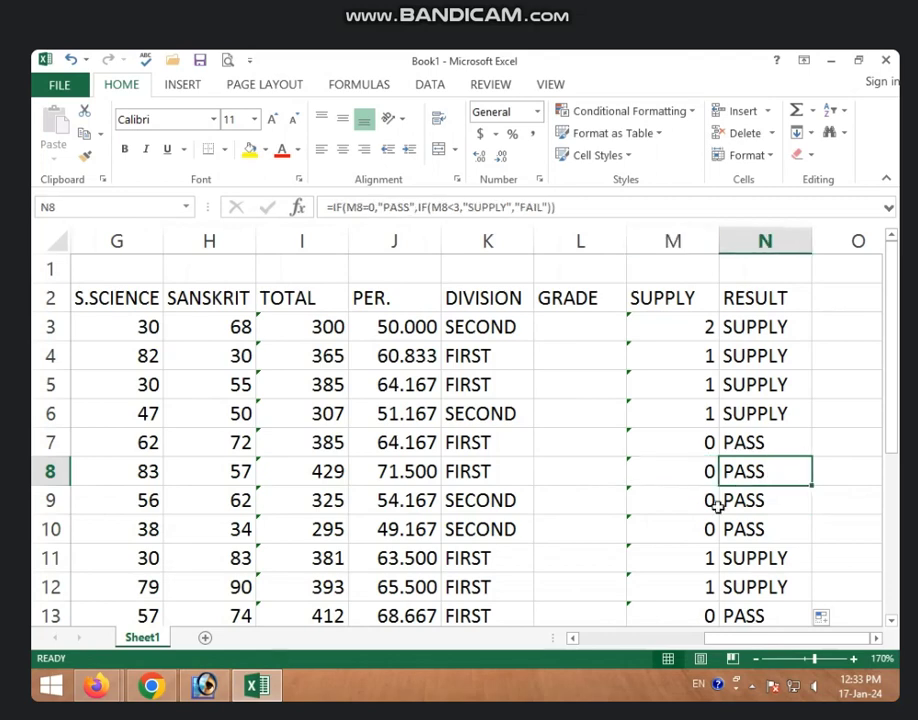
click(147, 472)
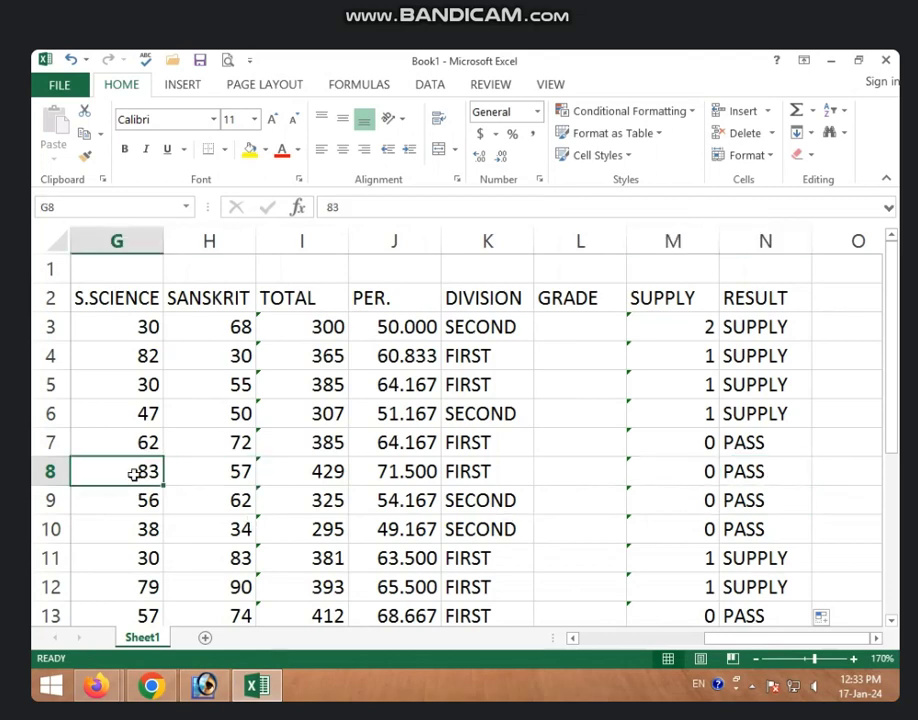
text(3)
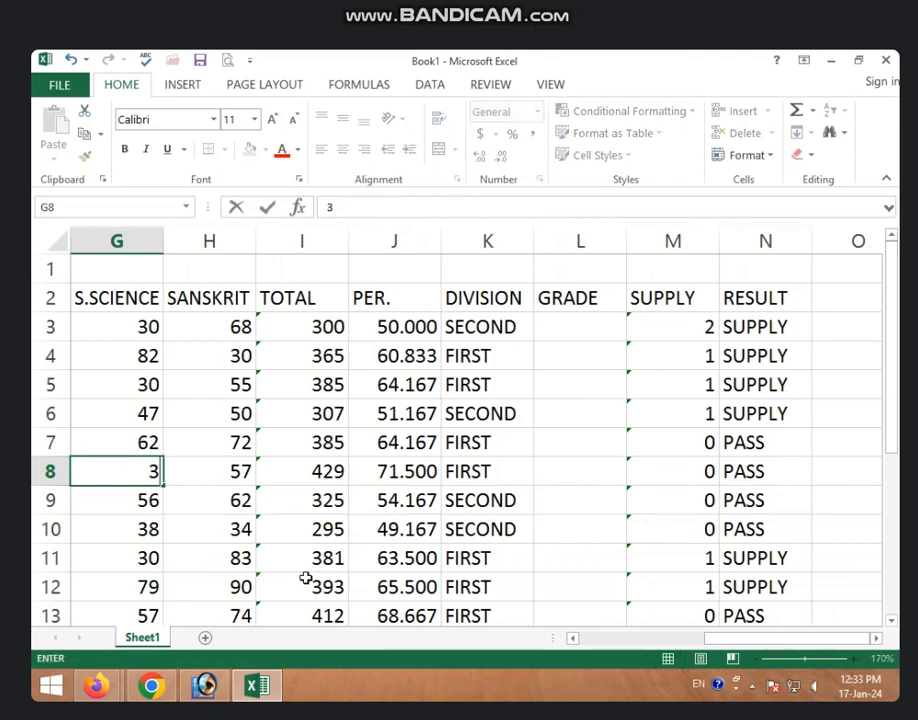
text(1)
key(Return)
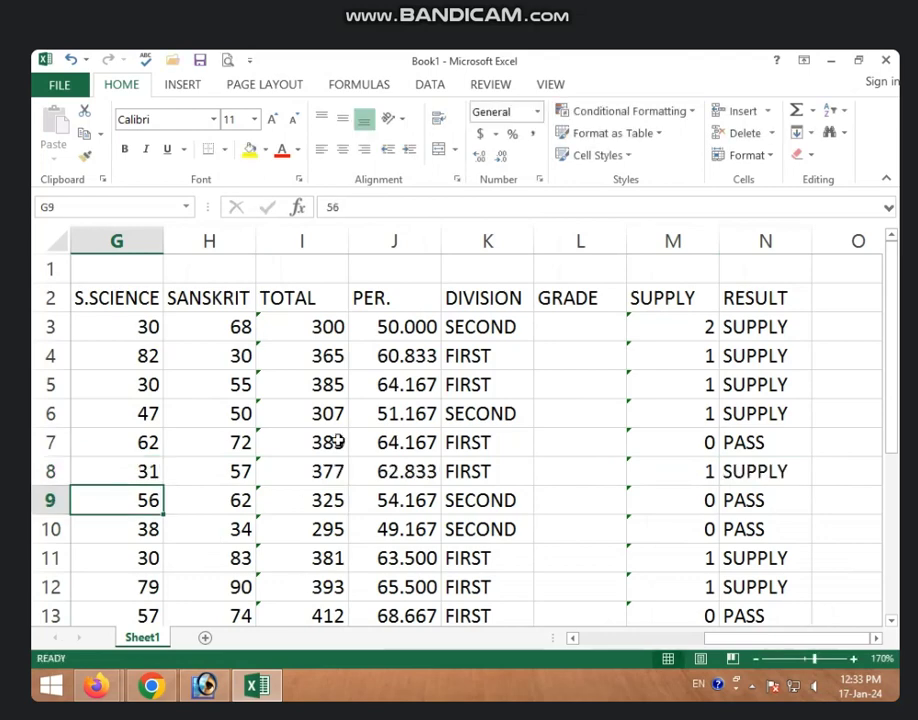
click(794, 463)
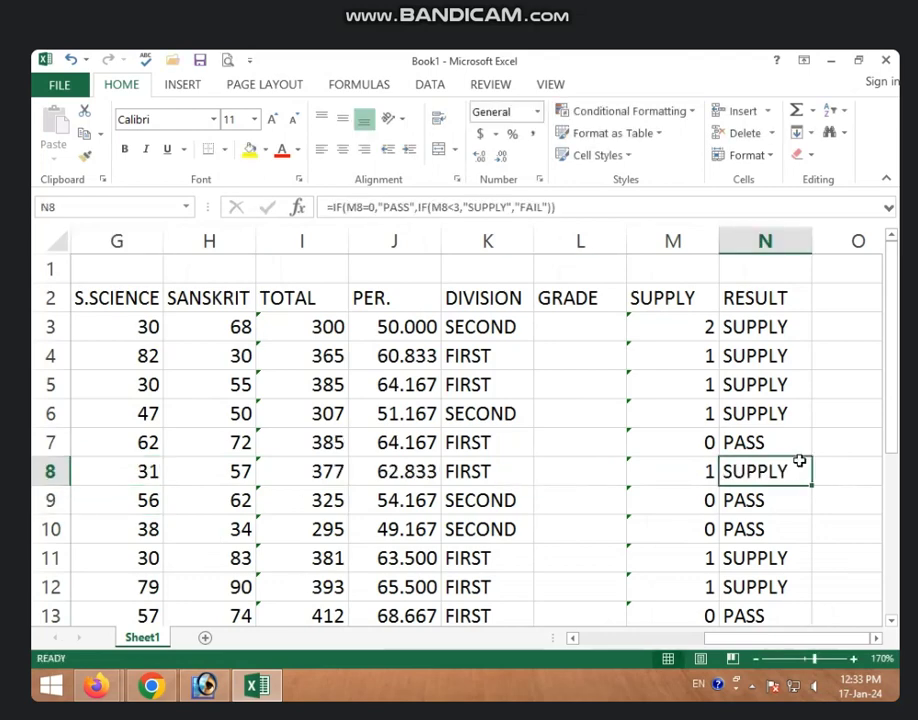
click(131, 476)
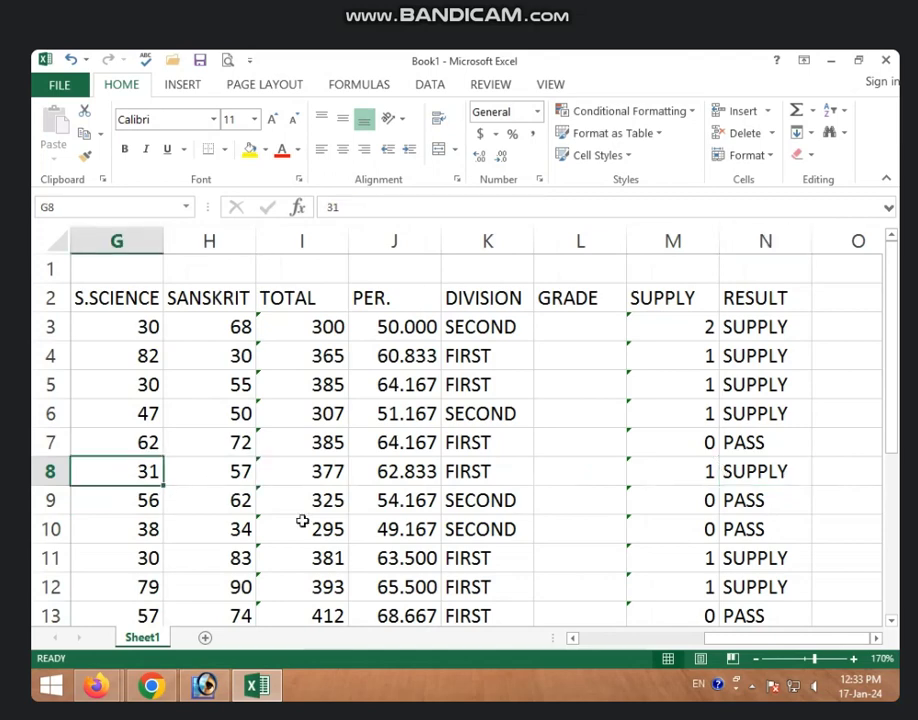
text(50)
key(Return)
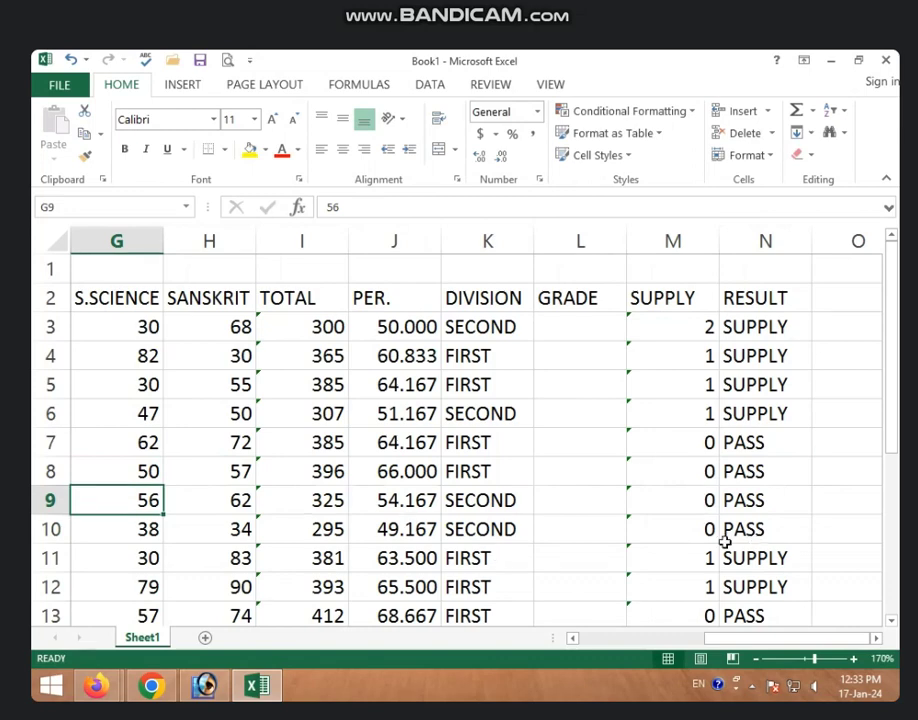
scroll(721, 551, down, 1)
scroll(721, 551, down, 1)
scroll(660, 545, up, 2)
Step: Set the first student's SANSKRIT mark to 31, turning their result to FAIL
click(744, 338)
click(670, 330)
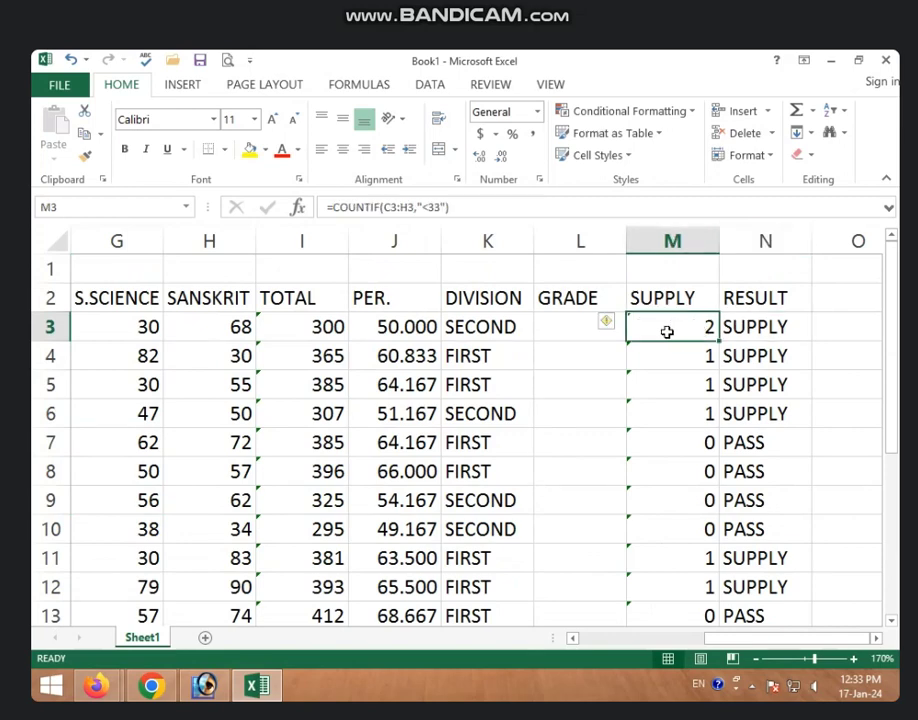
click(185, 333)
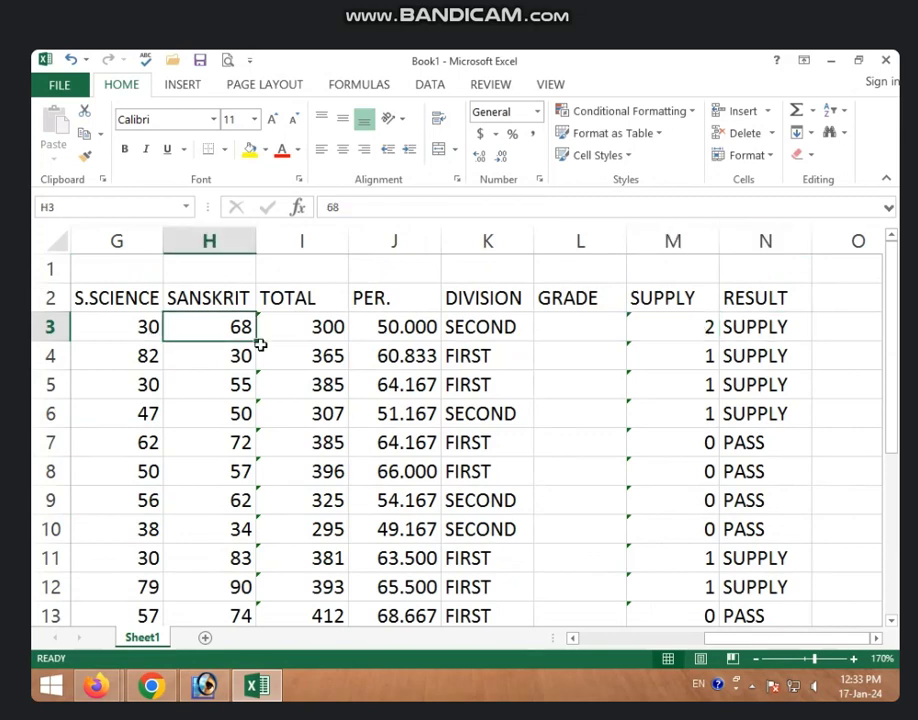
text(31)
key(Return)
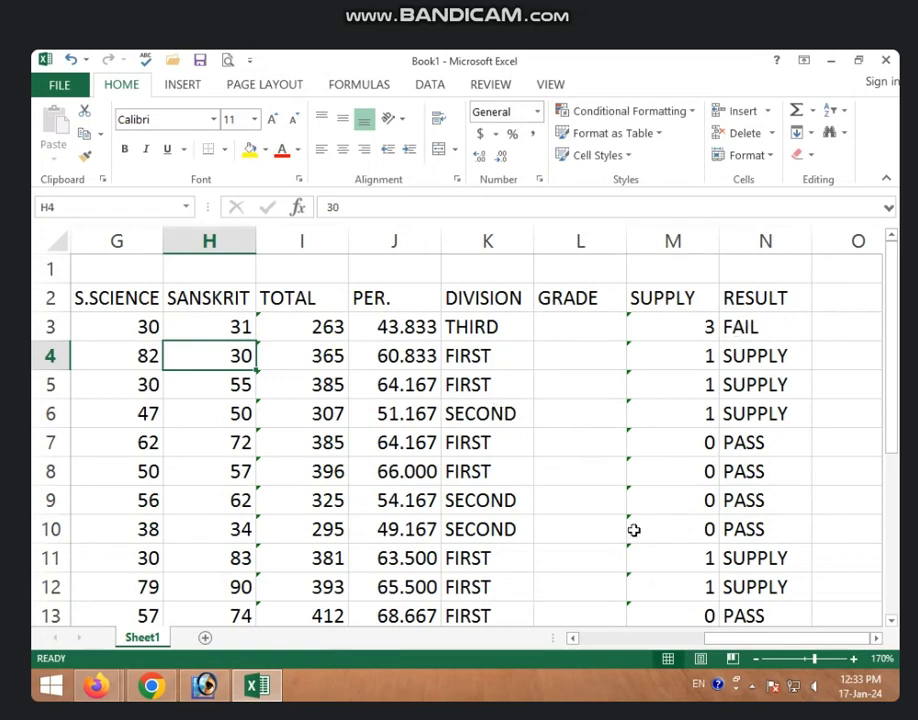
scroll(750, 404, down, 5)
scroll(750, 408, up, 2)
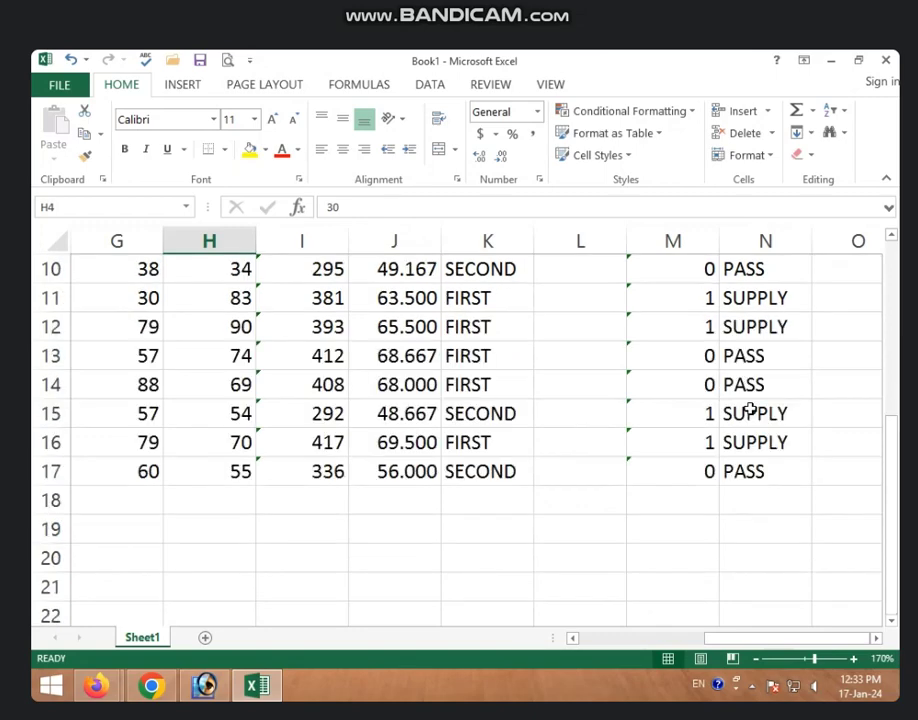
scroll(748, 406, up, 3)
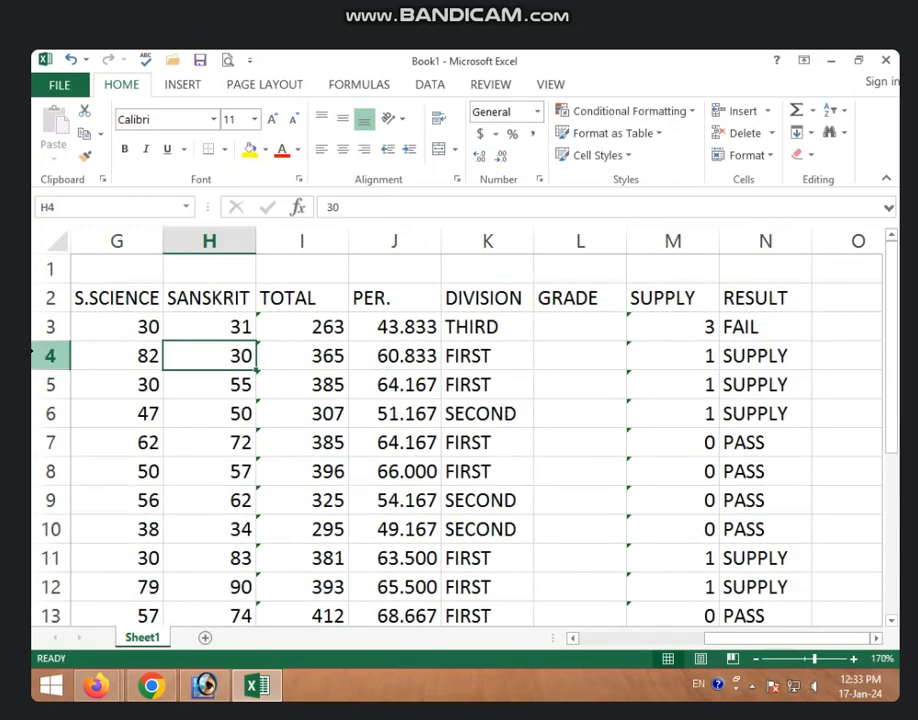
drag(117, 266, 553, 262)
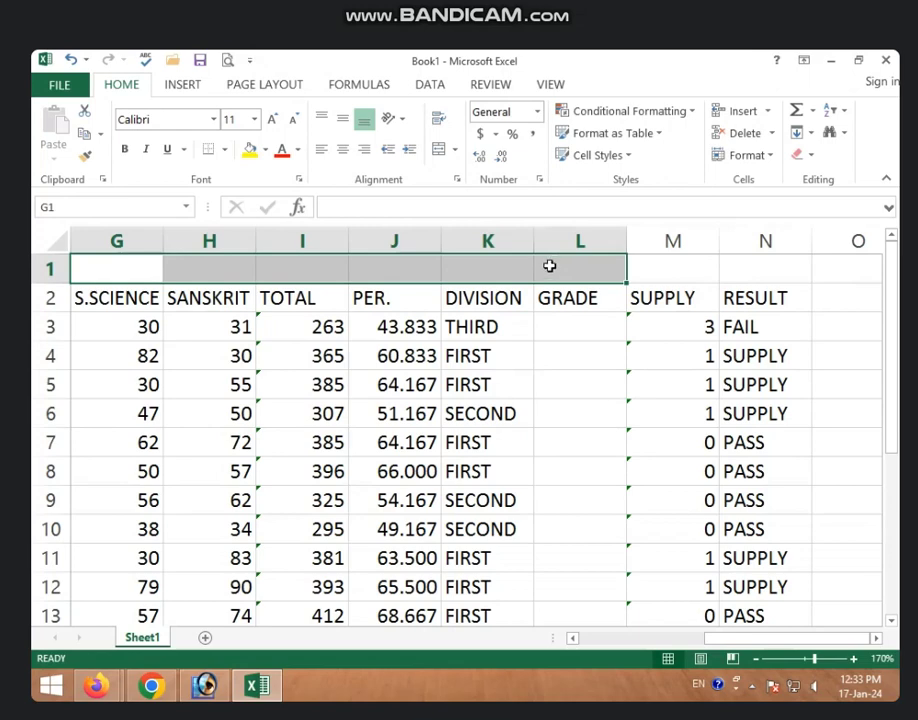
Step: Rename the Sheet1 tab to '10 TH MARKSHEET 2023'
right_click(142, 637)
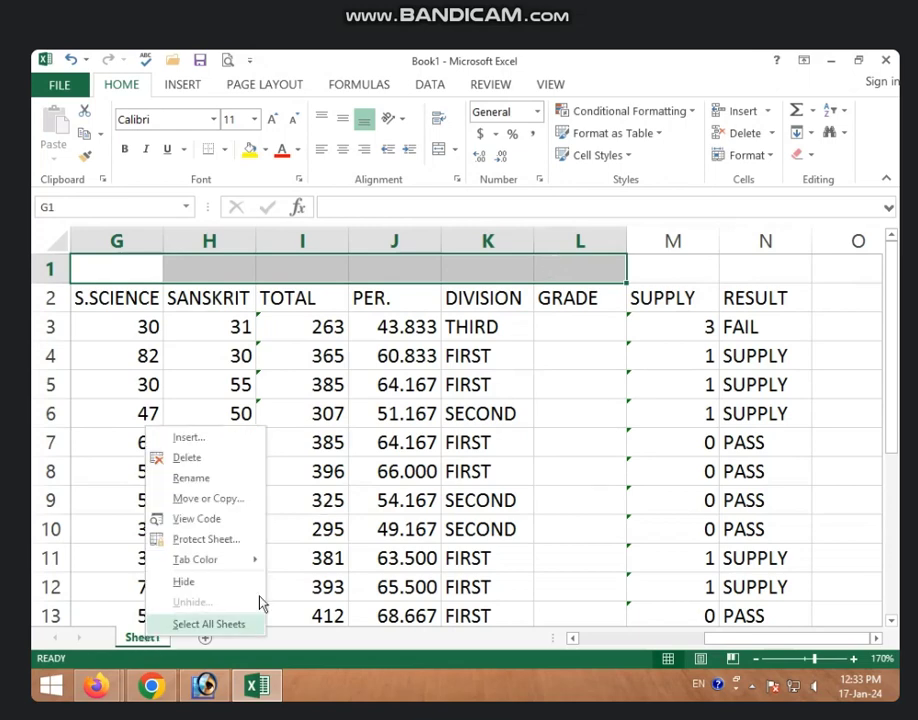
click(176, 478)
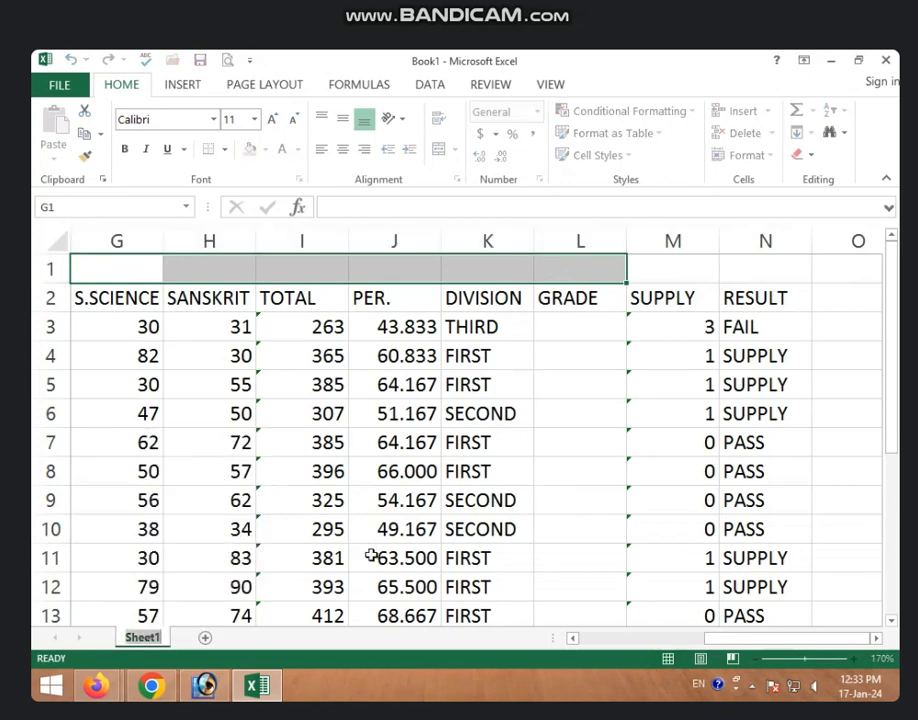
text(1)
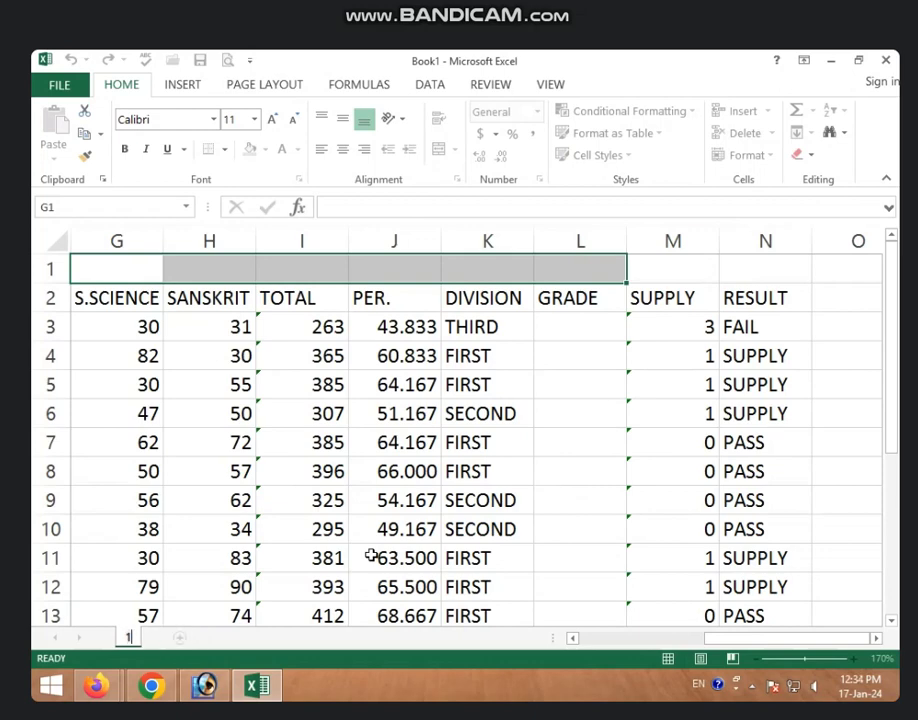
text(0 TH)
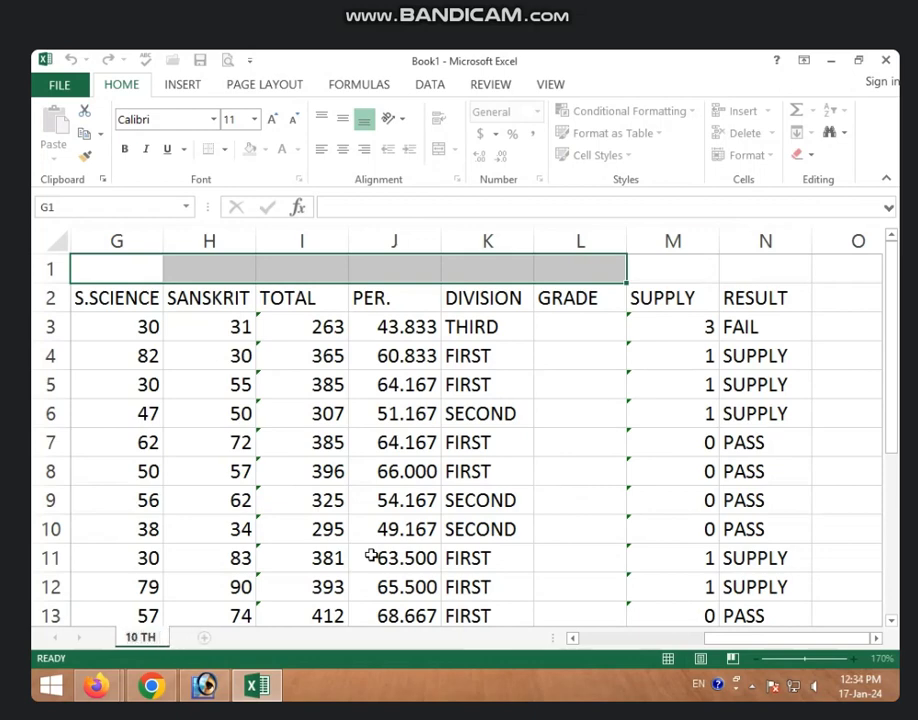
text( M)
text(ARKSHEE)
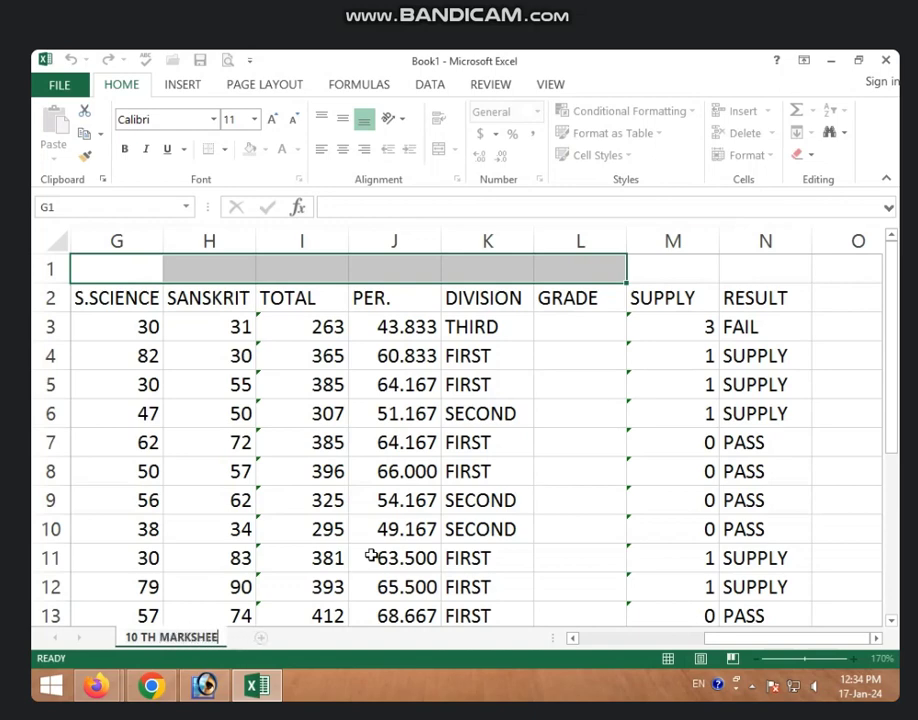
text(T )
text(2023)
key(Return)
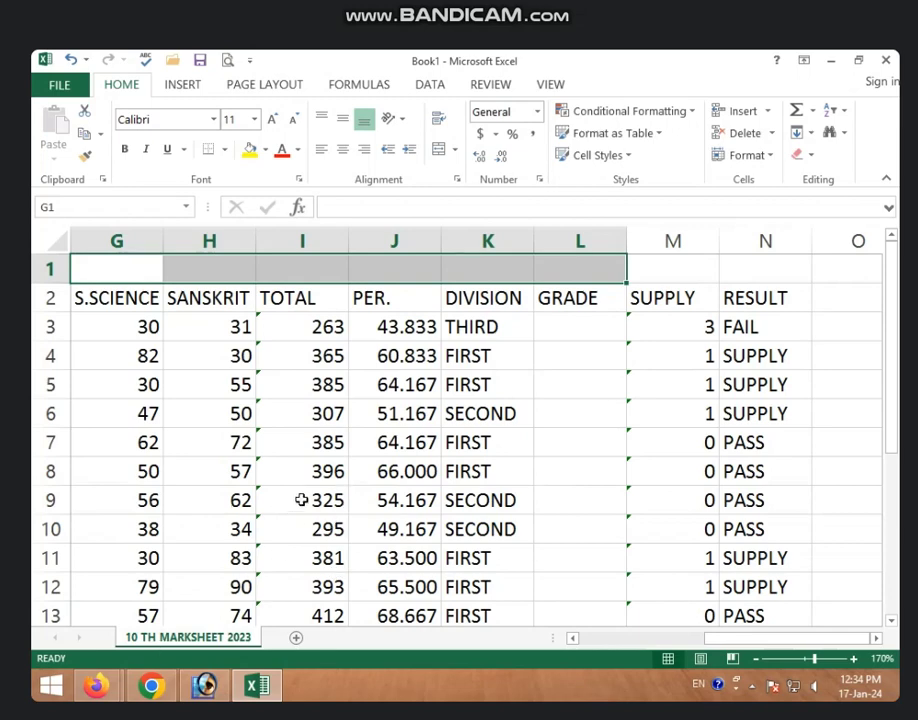
Step: Add a new sheet named '9TH CLASS', then return to '10 TH MARKSHEET 2023'
click(302, 639)
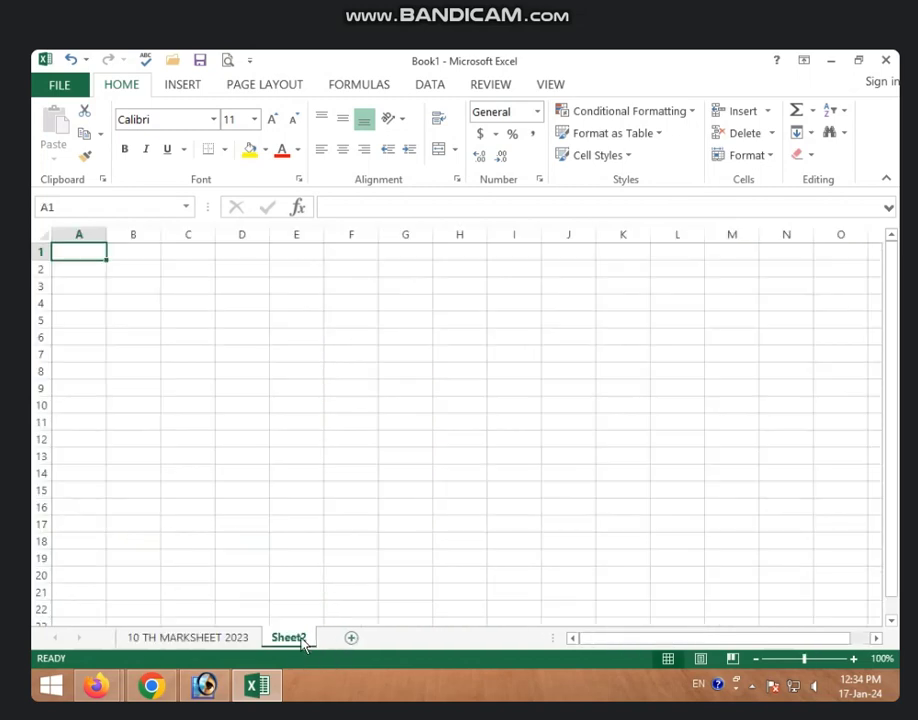
click(182, 644)
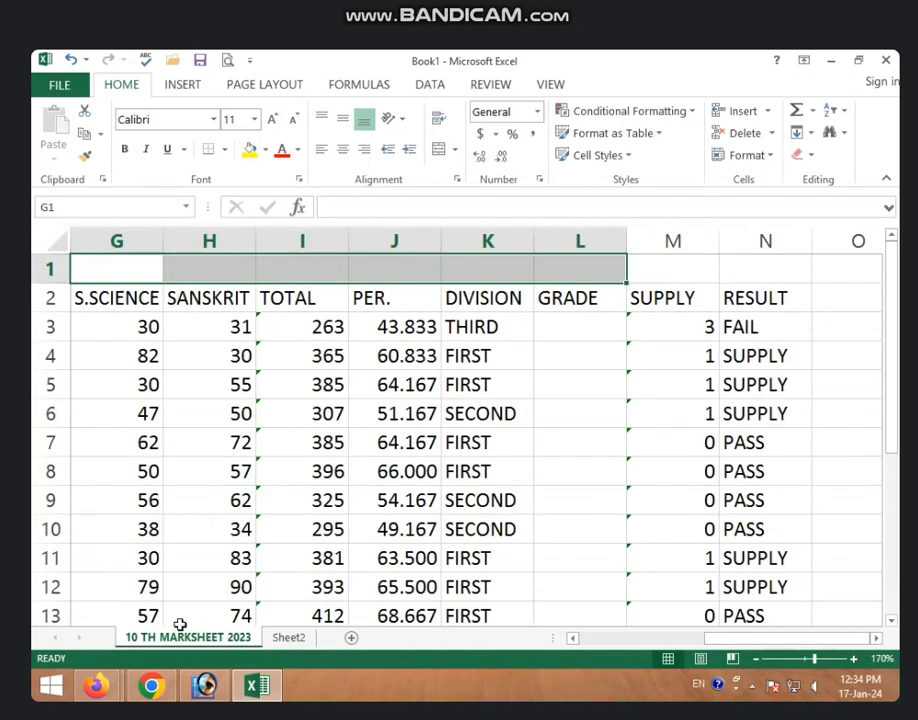
right_click(285, 638)
click(322, 484)
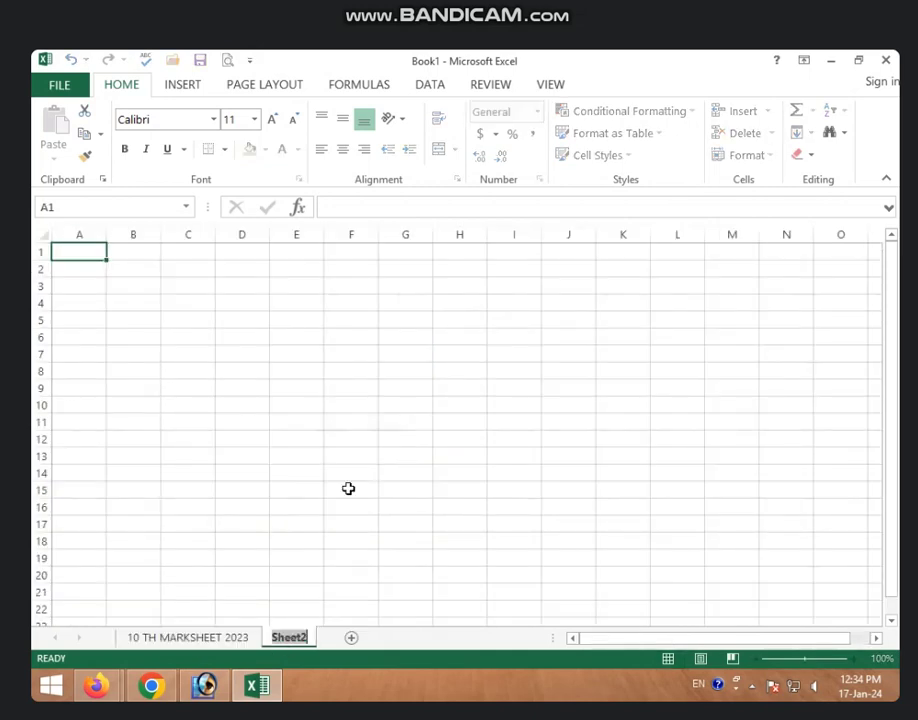
text(9)
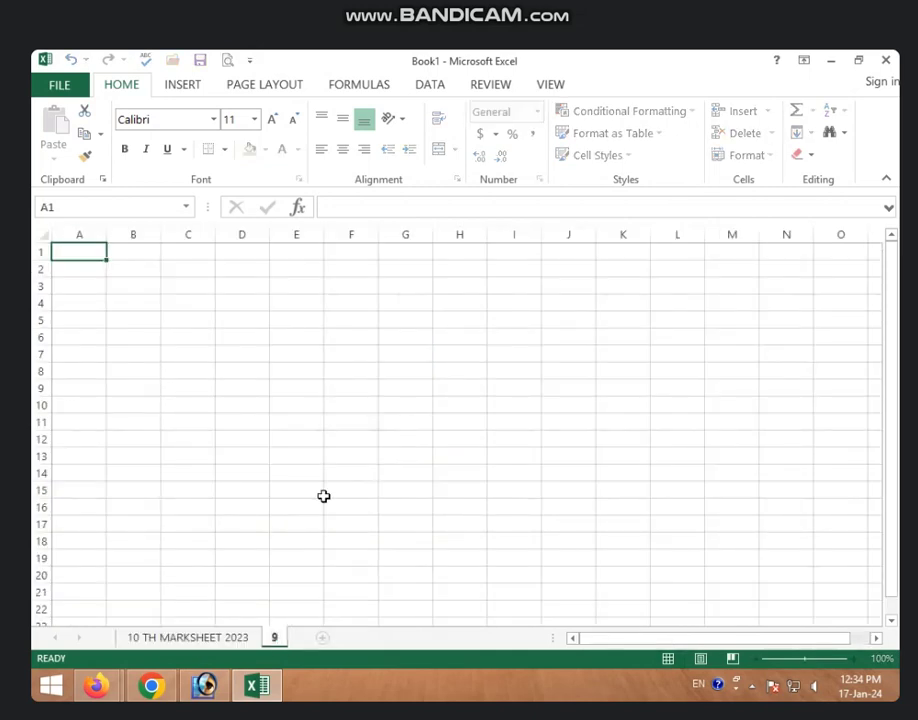
text(TH CLA)
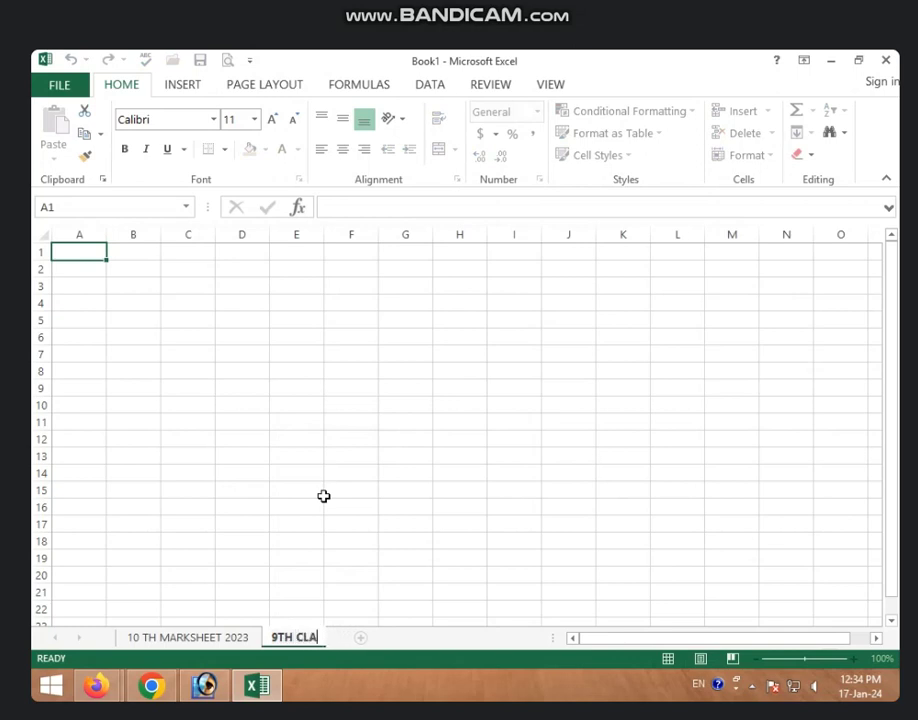
text(SS)
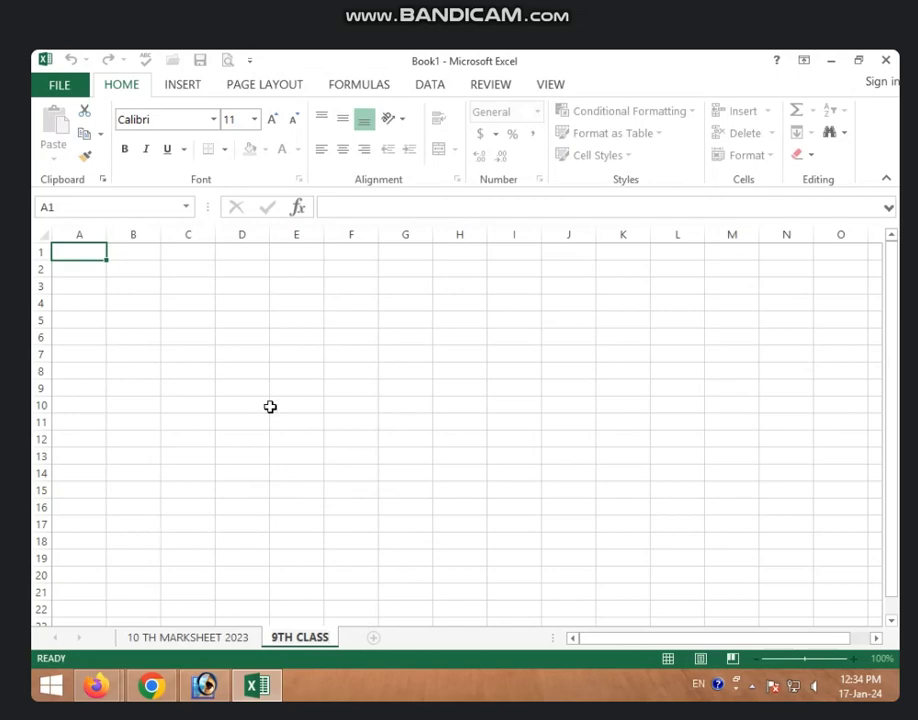
click(155, 642)
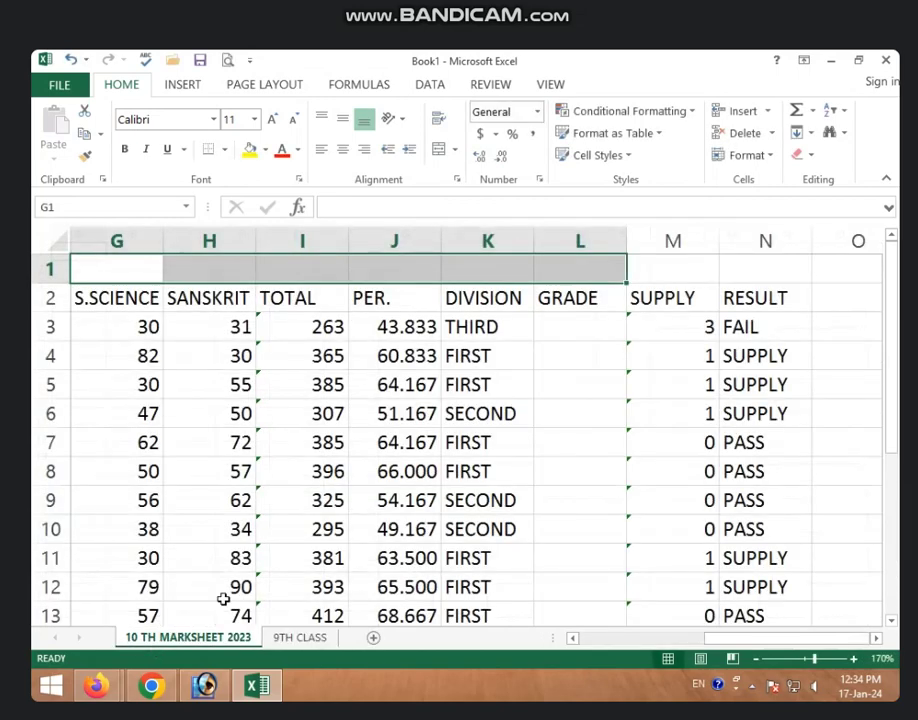
Step: Copy the entire marksheet and paste it into the 9TH CLASS sheet
click(60, 245)
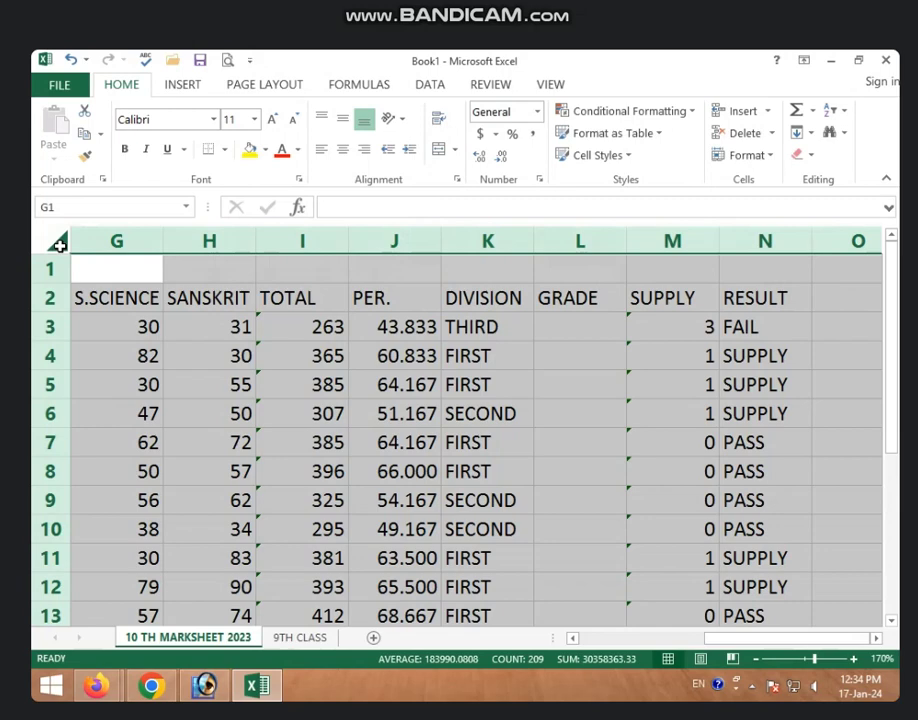
key(ctrl+c)
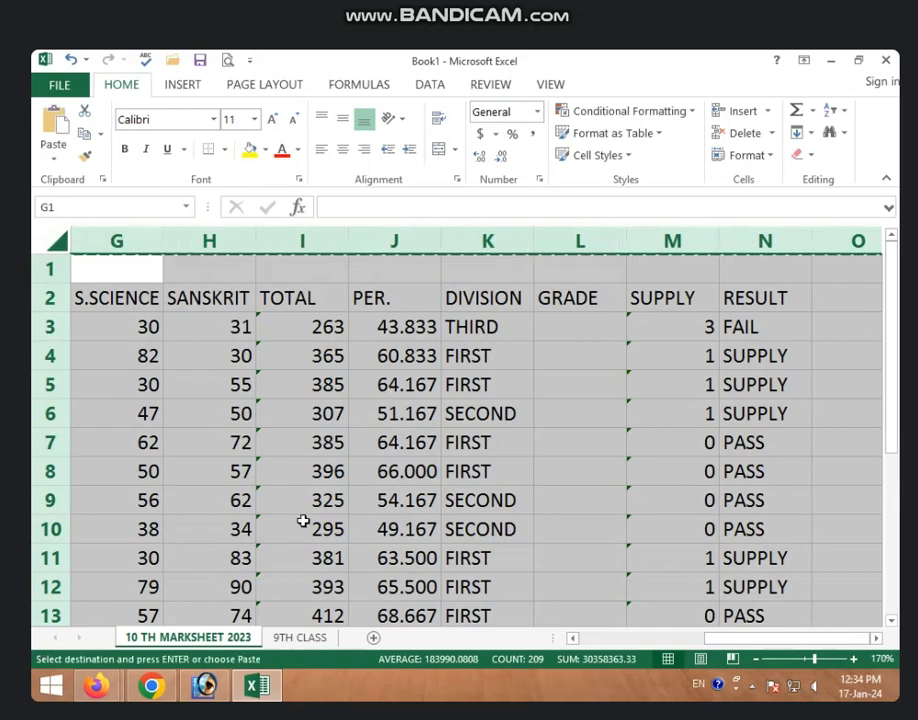
click(303, 637)
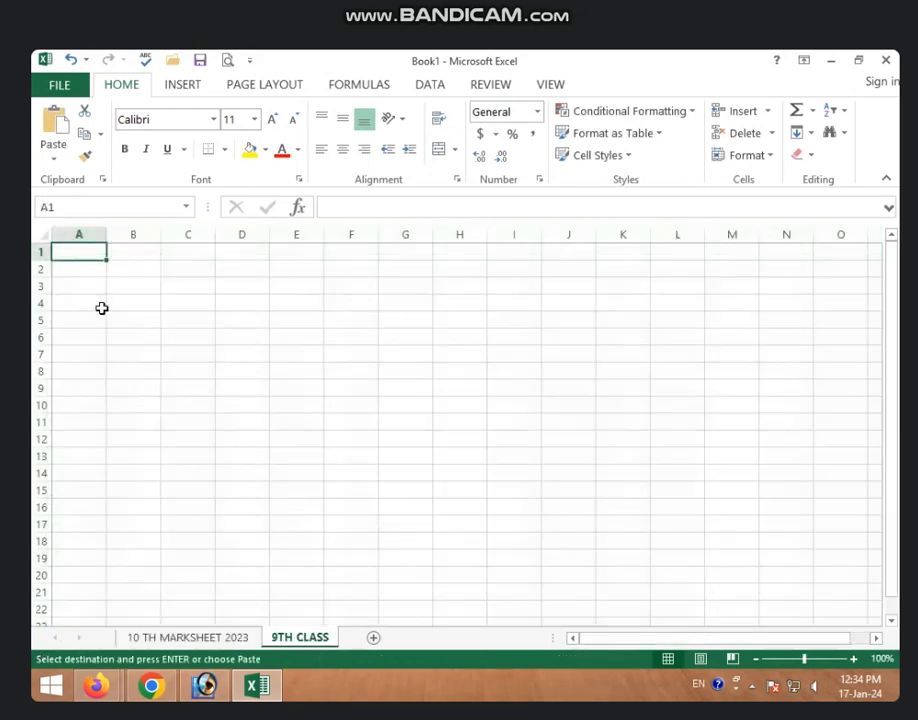
click(37, 233)
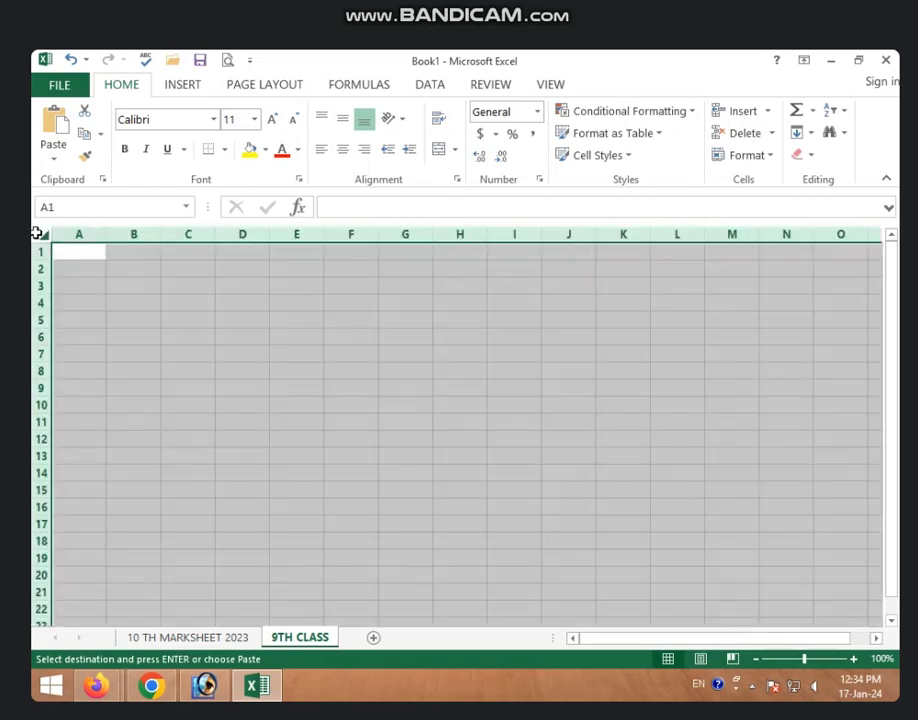
key(ctrl+v)
click(710, 370)
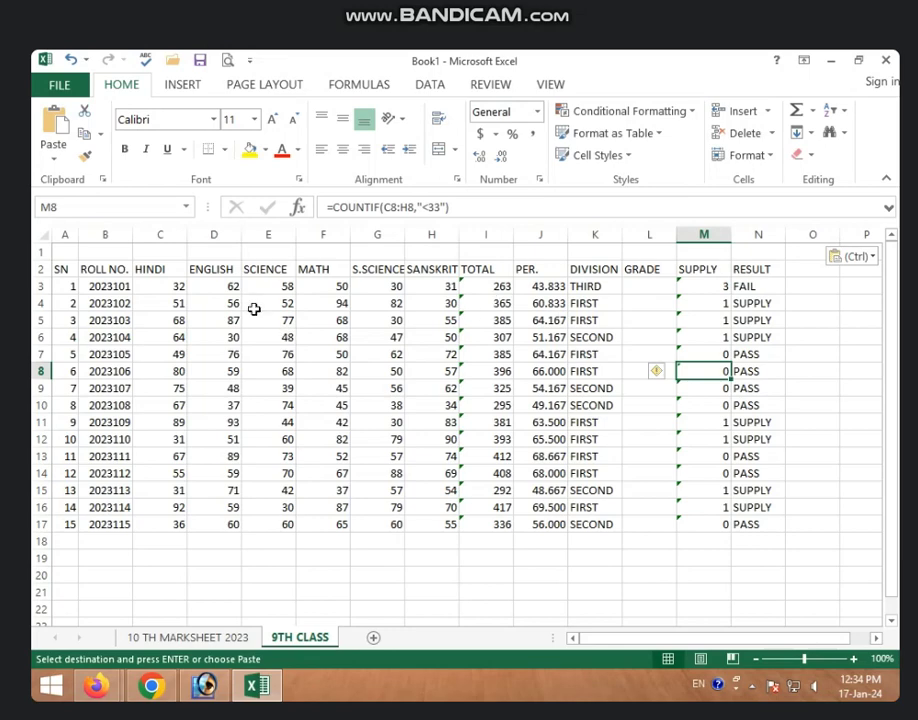
Step: Clear the subject marks in C3:H17 and the roll numbers in B3:B17
mouse_move(176, 287)
mouse_down()
mouse_move(380, 449)
mouse_move(424, 526)
mouse_up()
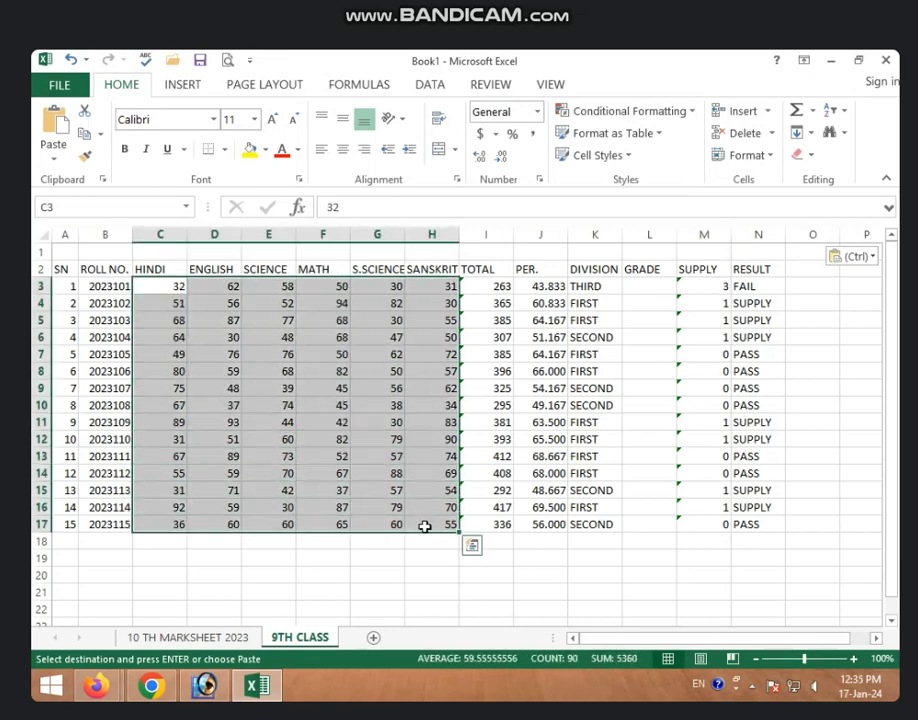
key(Delete)
click(377, 507)
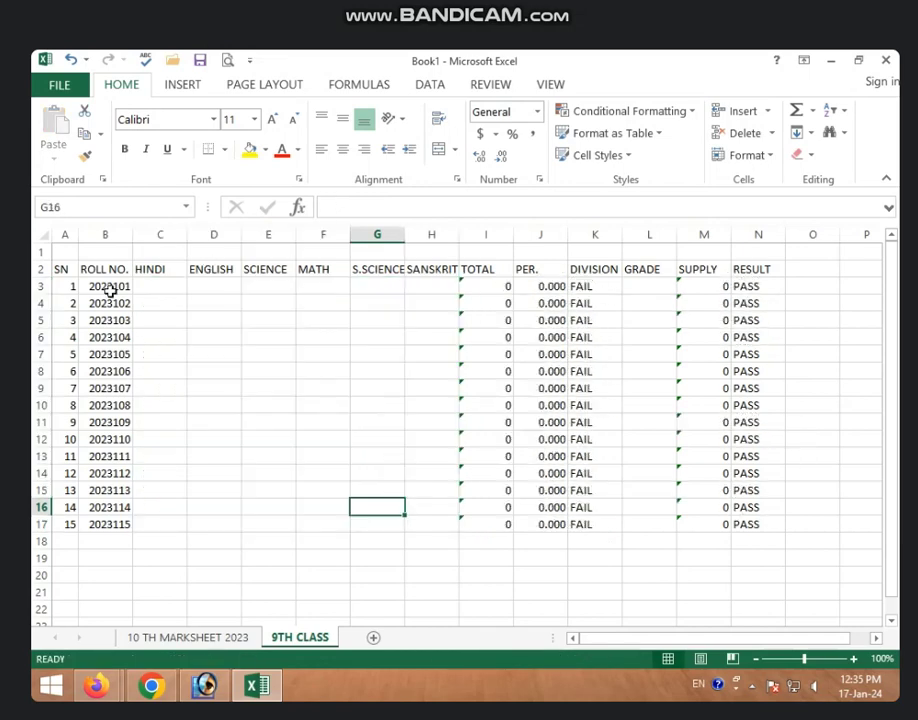
drag(108, 287, 118, 532)
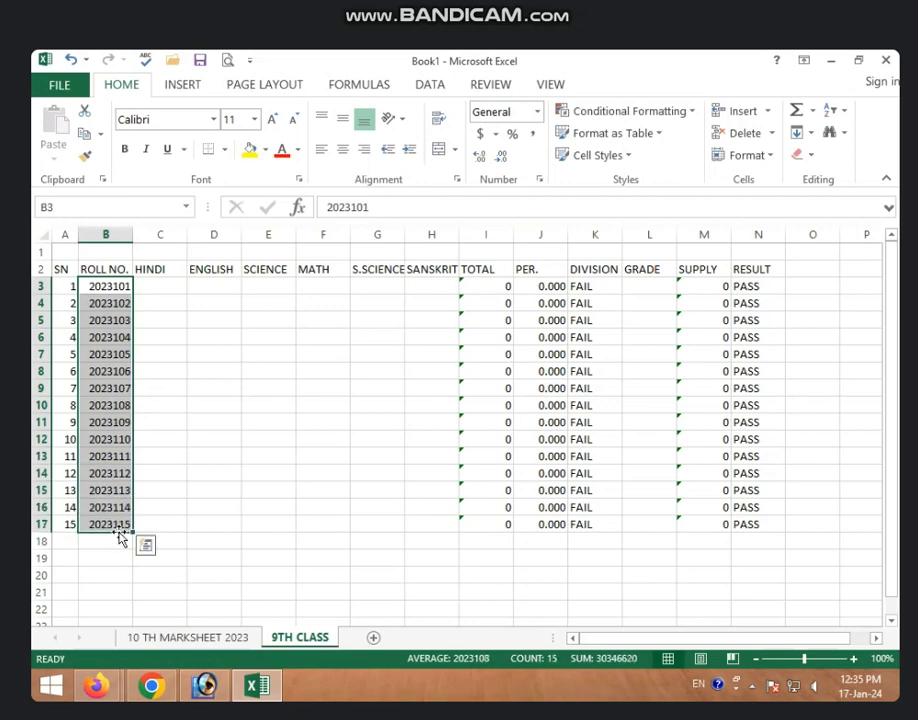
key(Delete)
Step: Enter the first student's HINDI mark 45 in C3 and ENGLISH mark 85 in D3
click(156, 306)
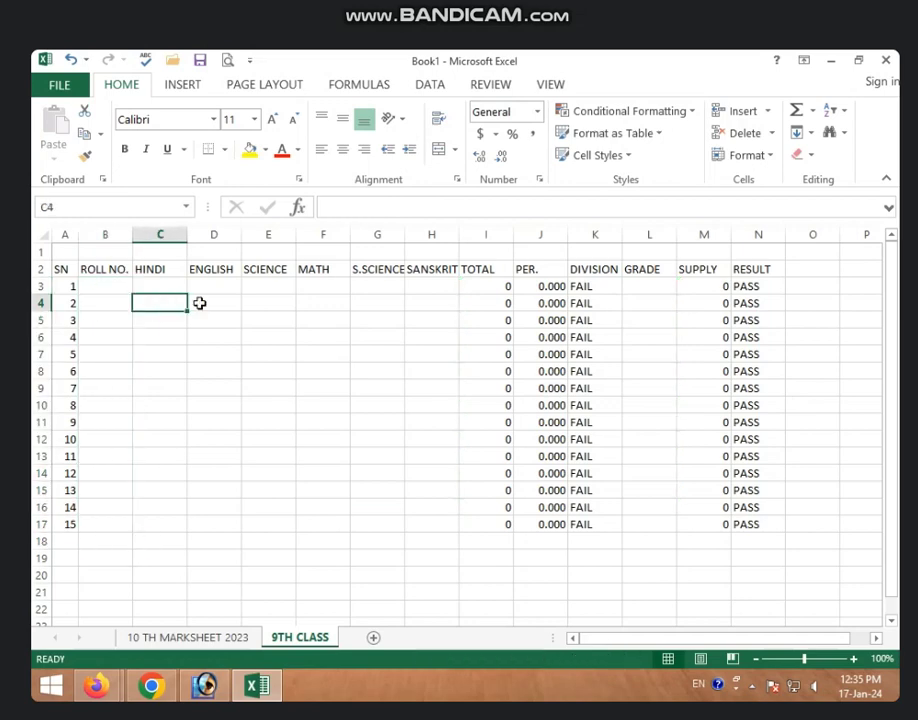
click(169, 286)
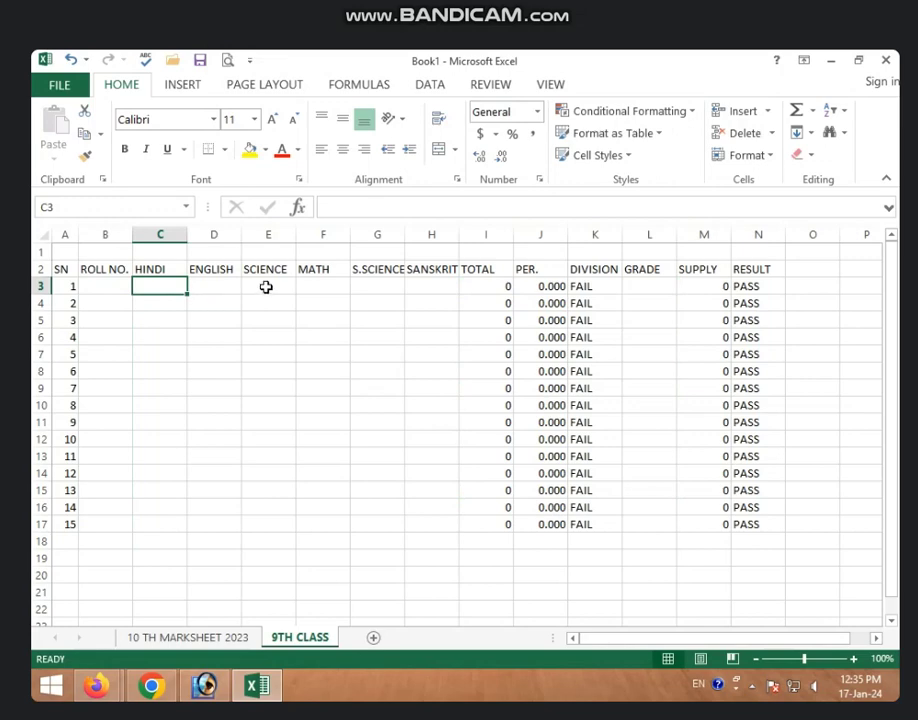
text(45)
click(221, 269)
click(220, 287)
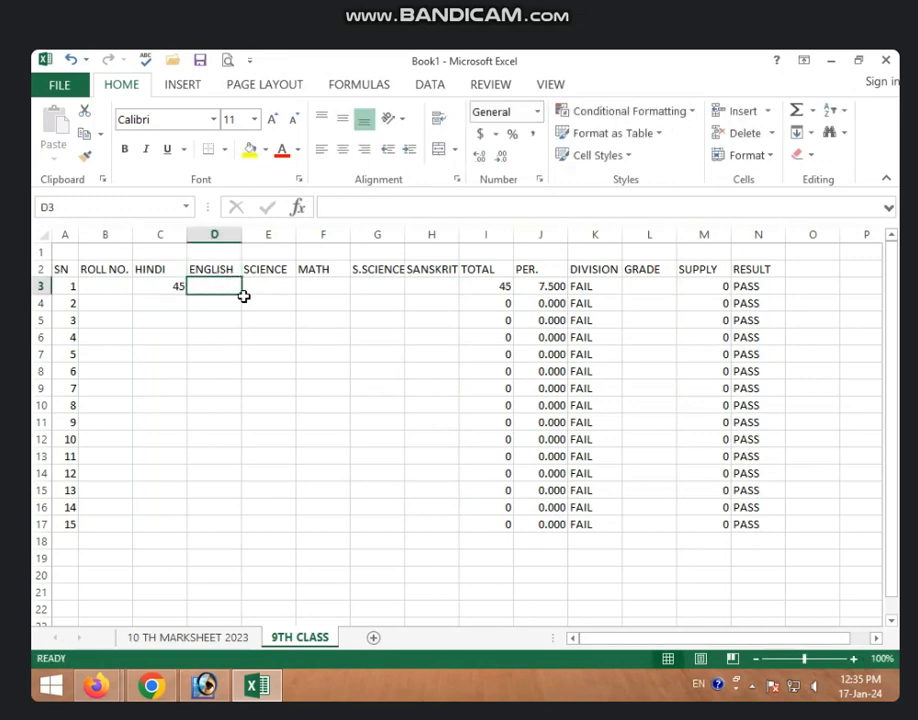
text(85)
click(270, 287)
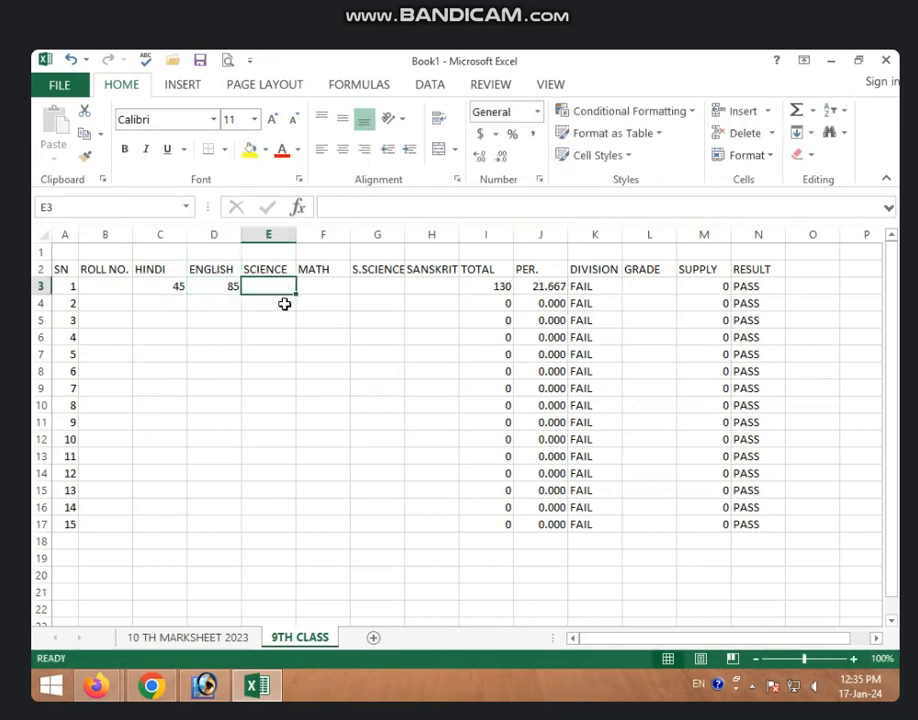
Step: Enter SCIENCE 86, S.SCIENCE 96, MATH 63 and SANSKRIT 96 for the first student
text(86)
click(323, 290)
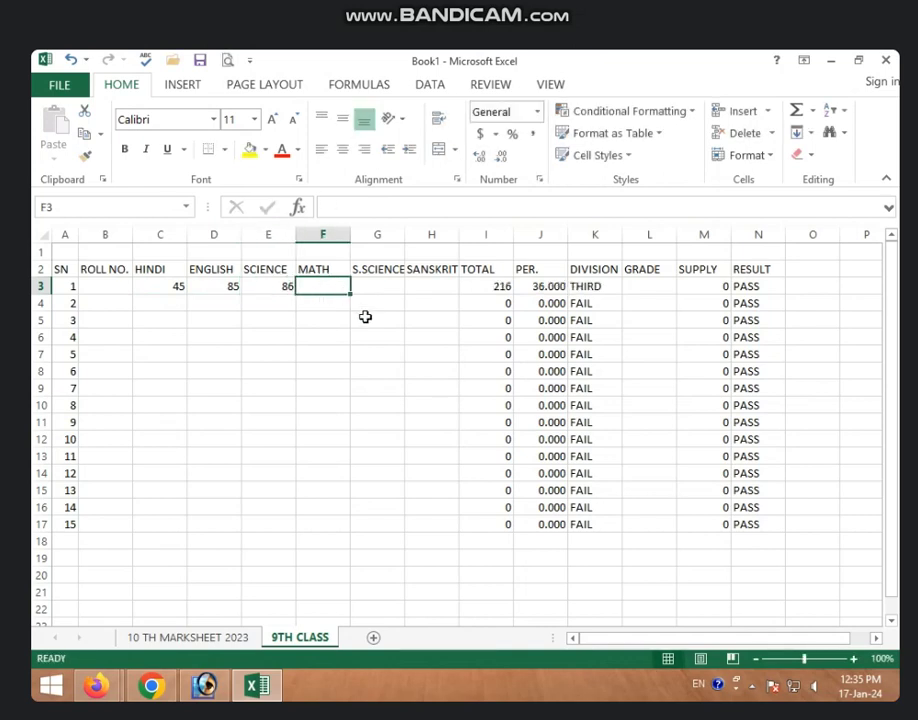
click(376, 288)
text(96)
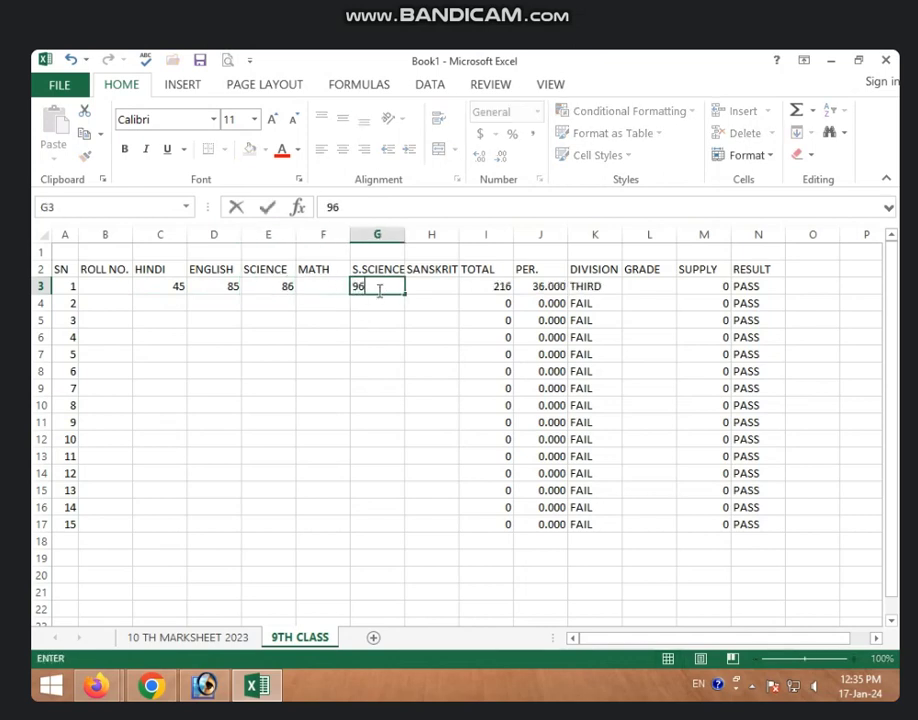
click(329, 287)
text(63)
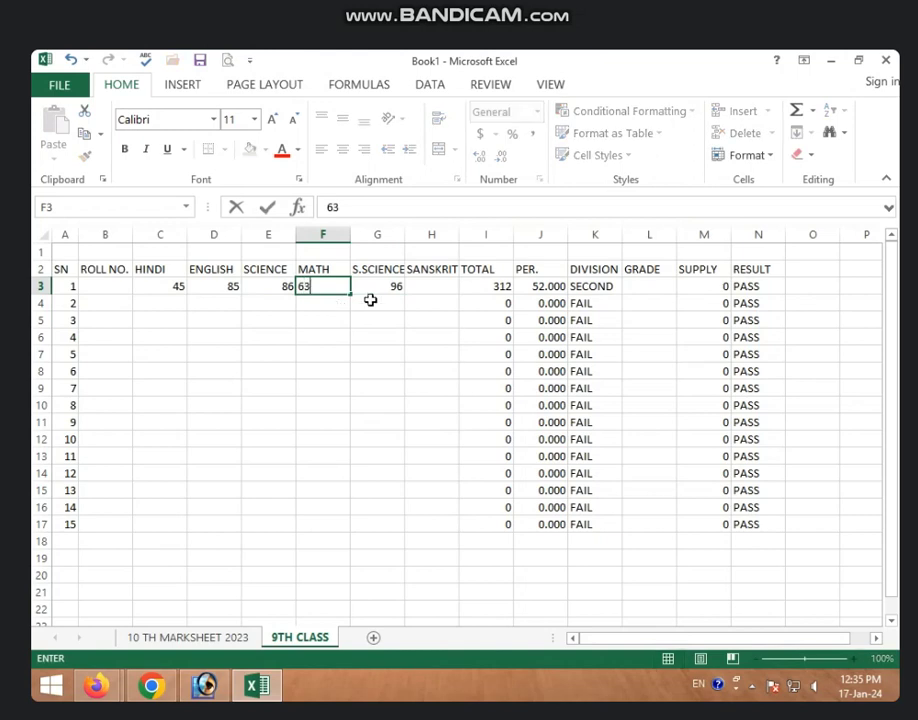
click(450, 290)
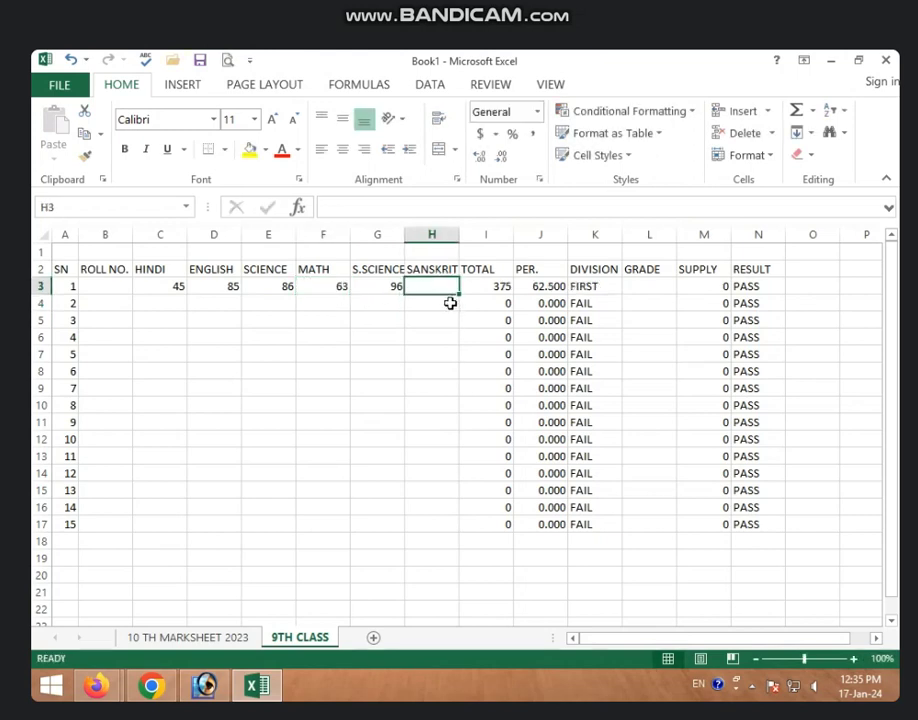
text(96)
click(395, 320)
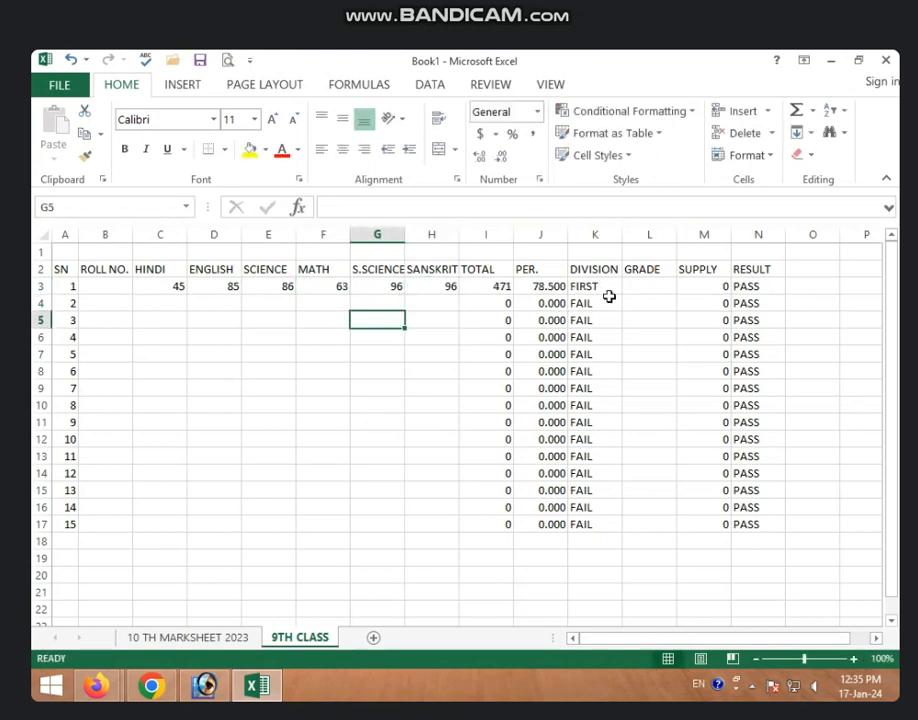
Step: Check the SUPPLY formula in M3 against the GRADE cell L3 and SANSKRIT mark in H3
click(690, 286)
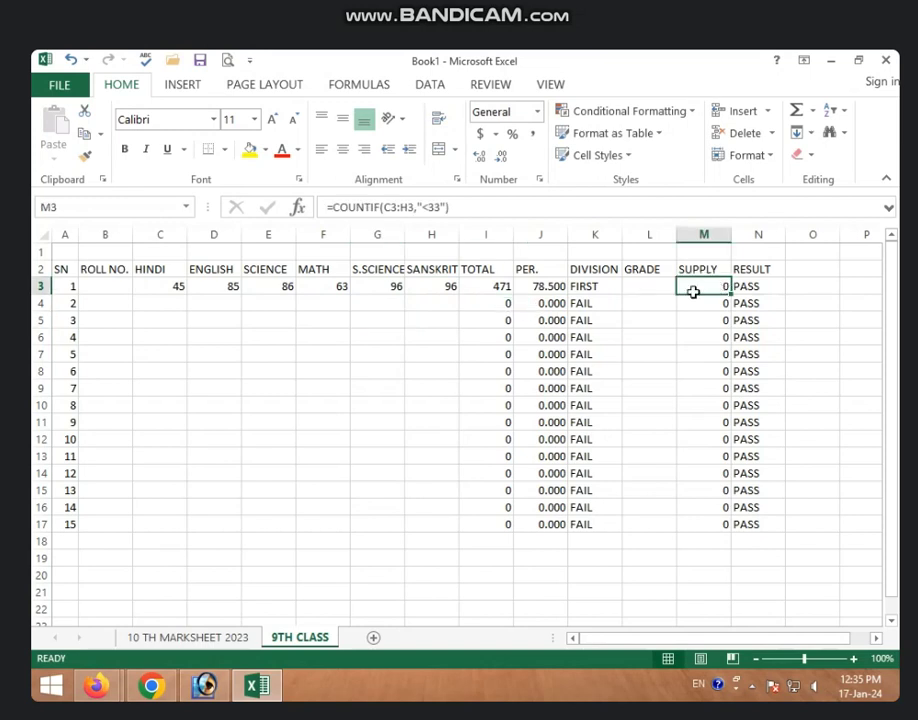
click(650, 288)
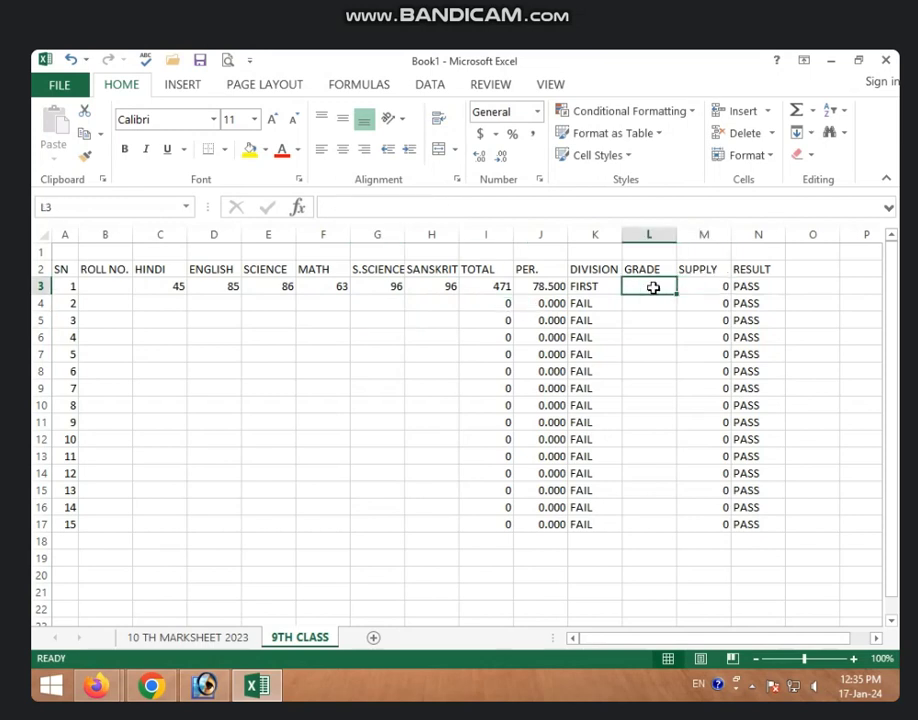
click(706, 289)
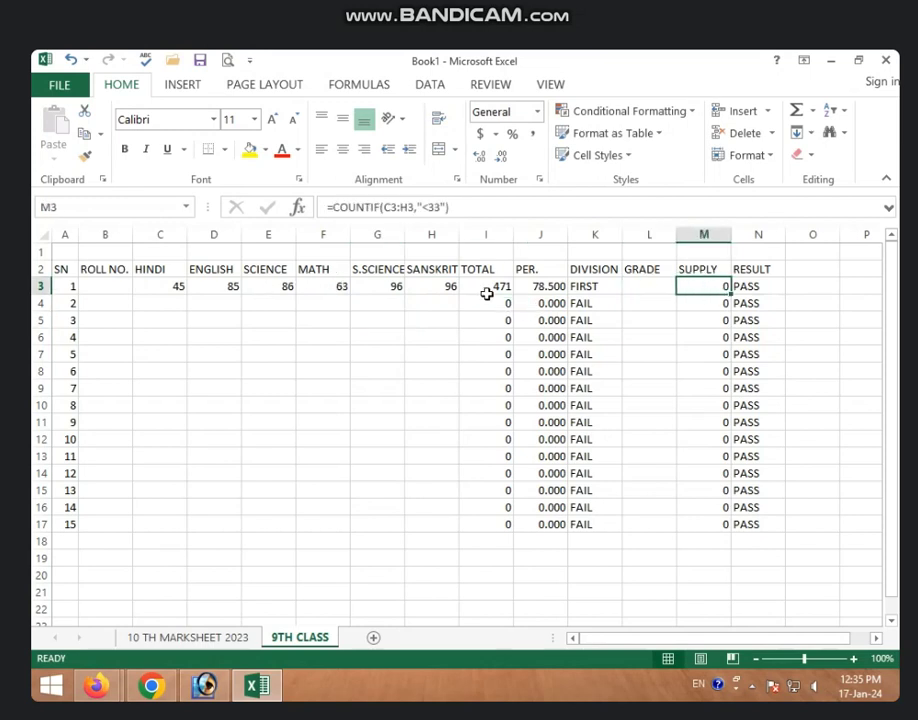
click(451, 290)
click(693, 290)
Step: Change the SANSKRIT mark in H3 to 23, giving a total of 398 and SUPPLY
click(432, 289)
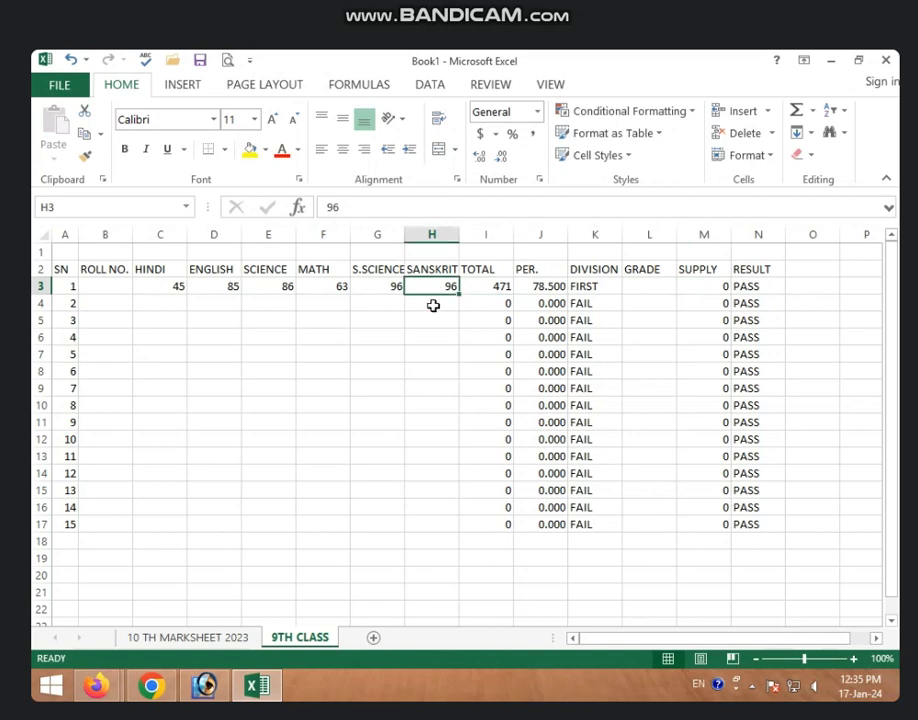
text(2)
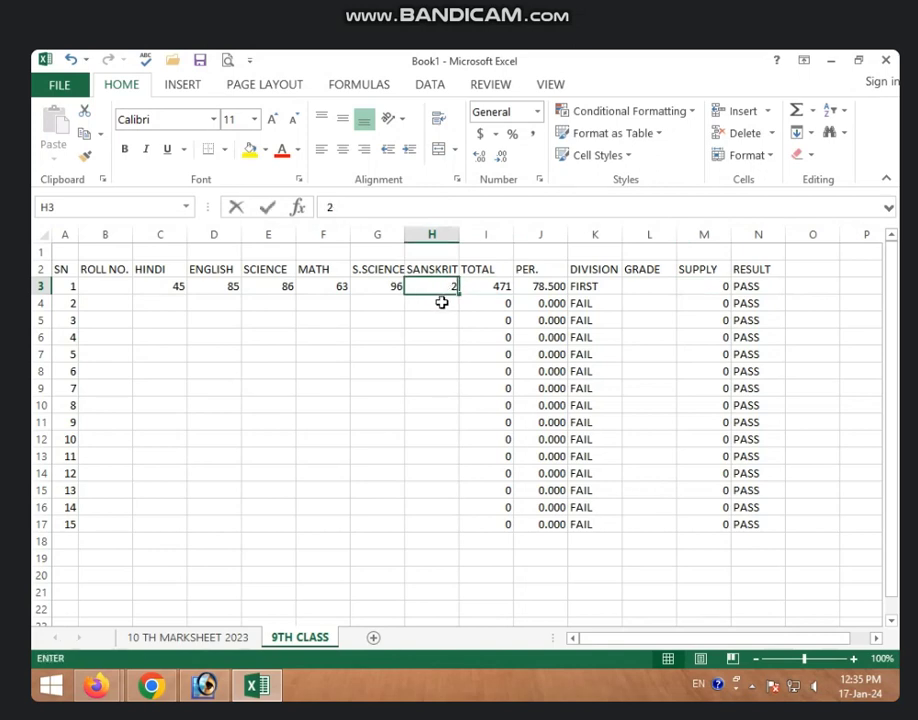
text(3)
click(427, 340)
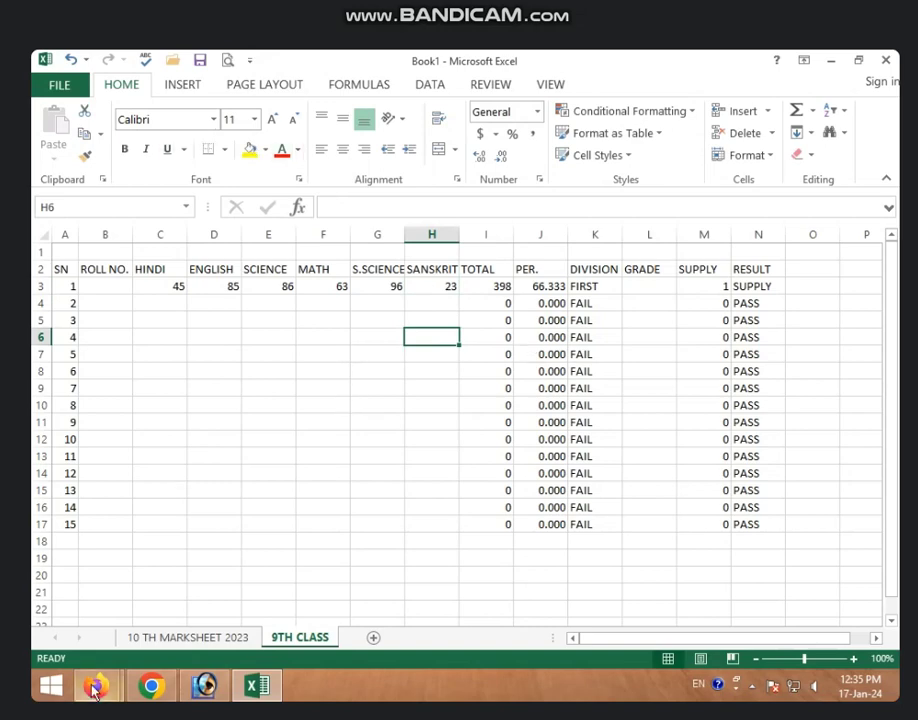
click(196, 641)
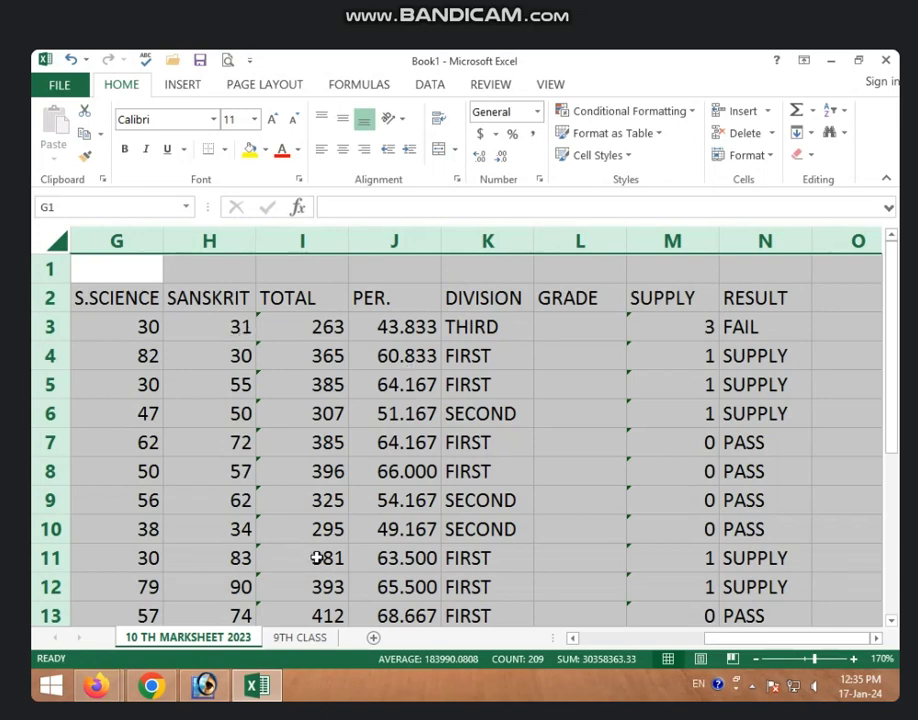
click(285, 641)
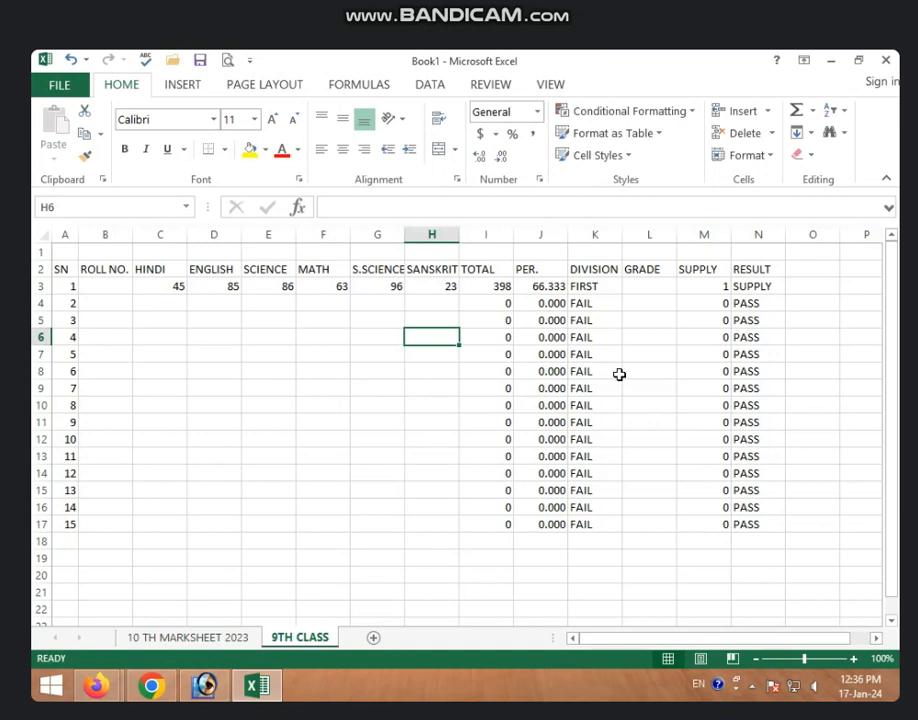
drag(498, 303, 498, 518)
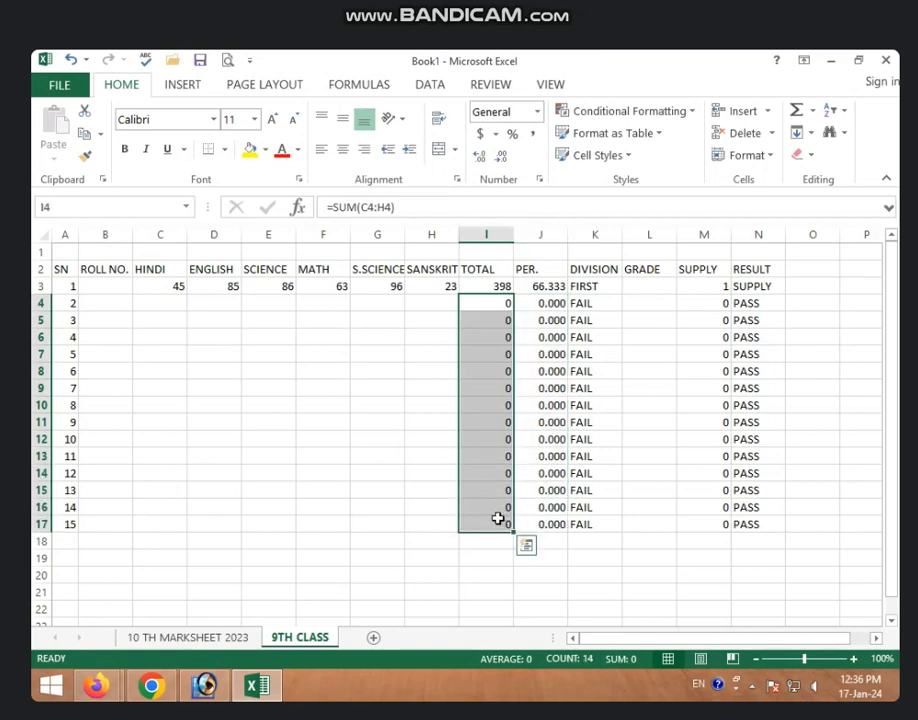
click(377, 405)
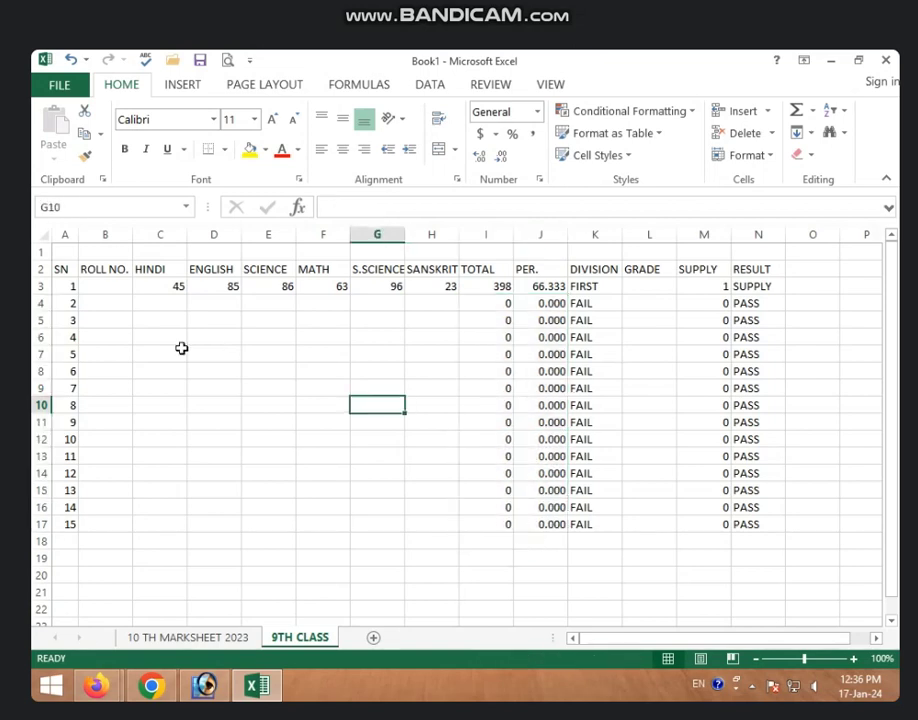